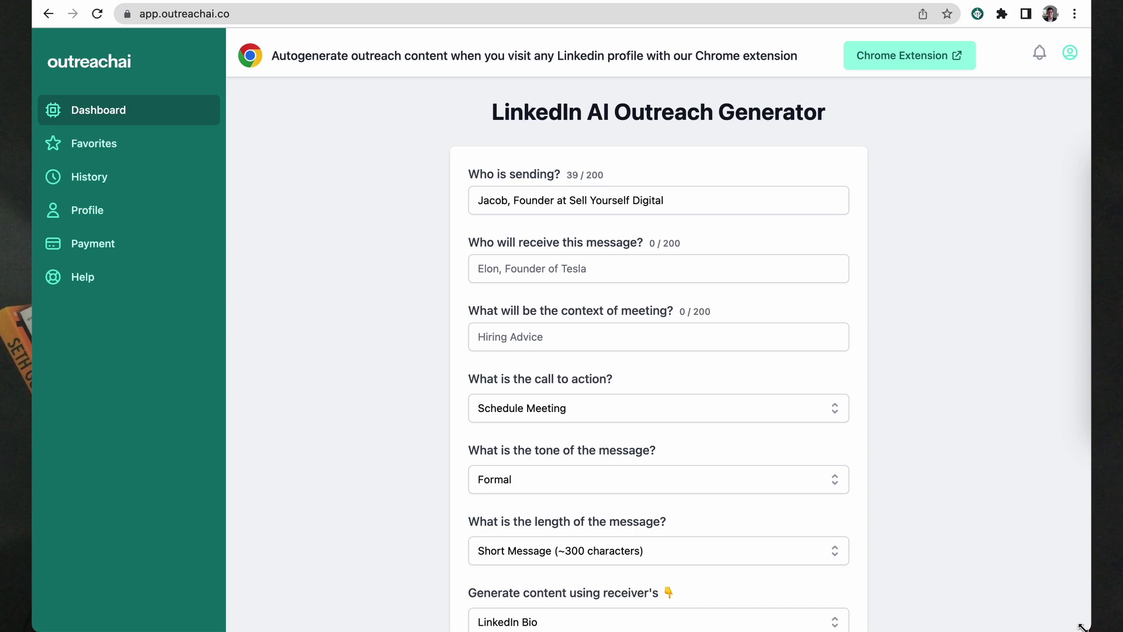
Step: Scroll down the Dashboard generator form before moving on to the outreachai.co home page
scroll(1083, 625, "down", 4)
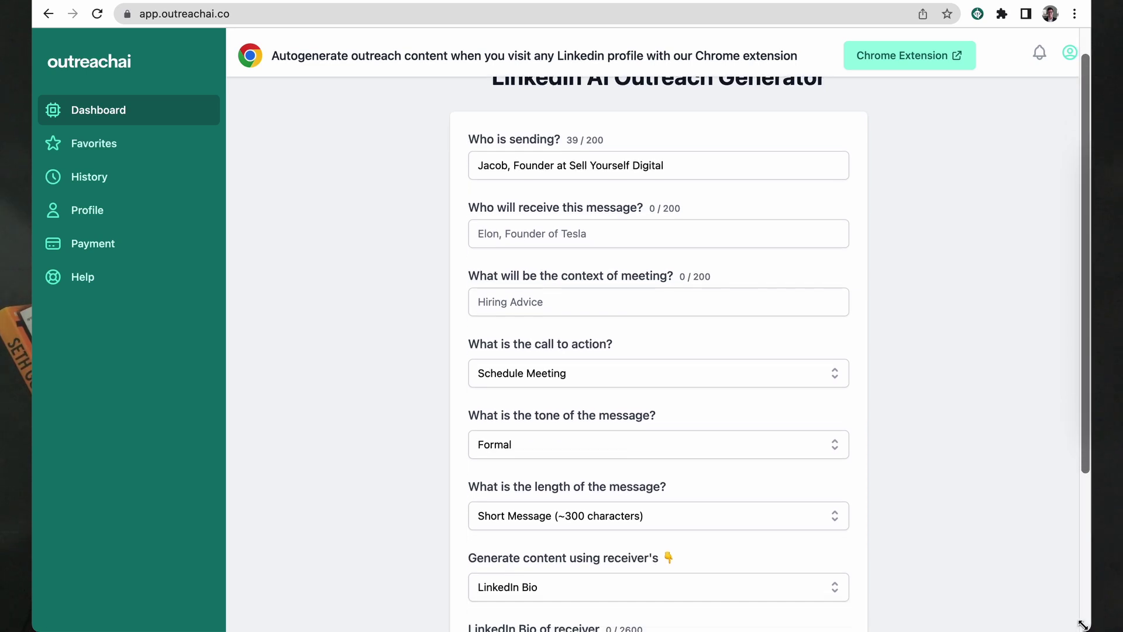
scroll(1083, 625, "down", 3)
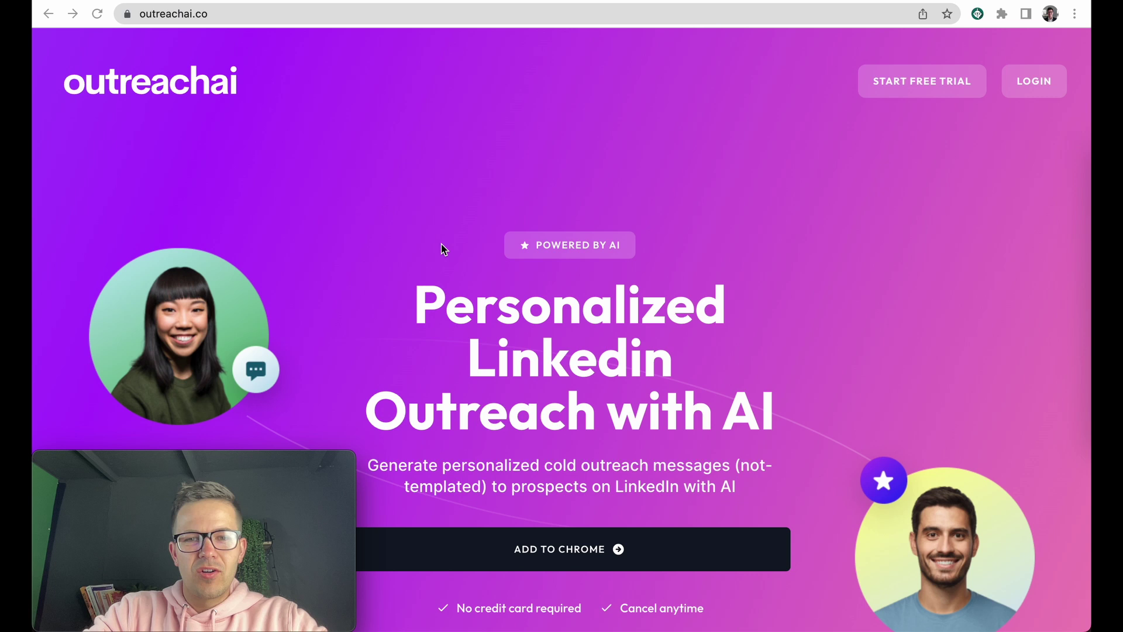
Step: Scroll through the outreachai.co landing page, then bring up the Your Favorites list of starred messages
scroll(687, 399, "down", 2)
scroll(687, 399, "up", 2)
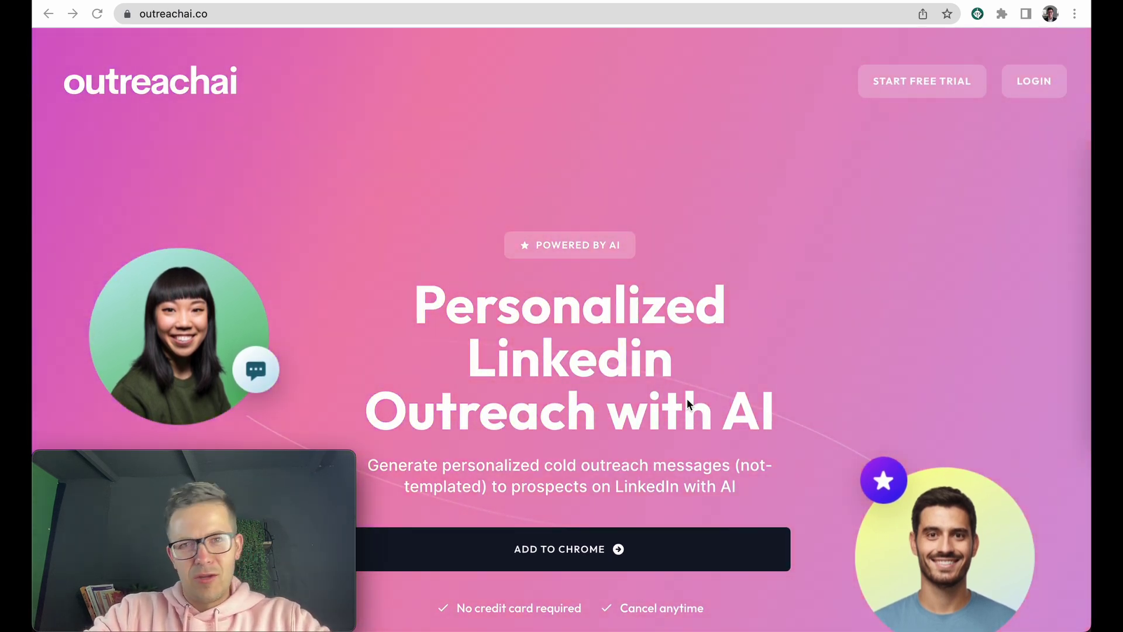
scroll(687, 399, "down", 3)
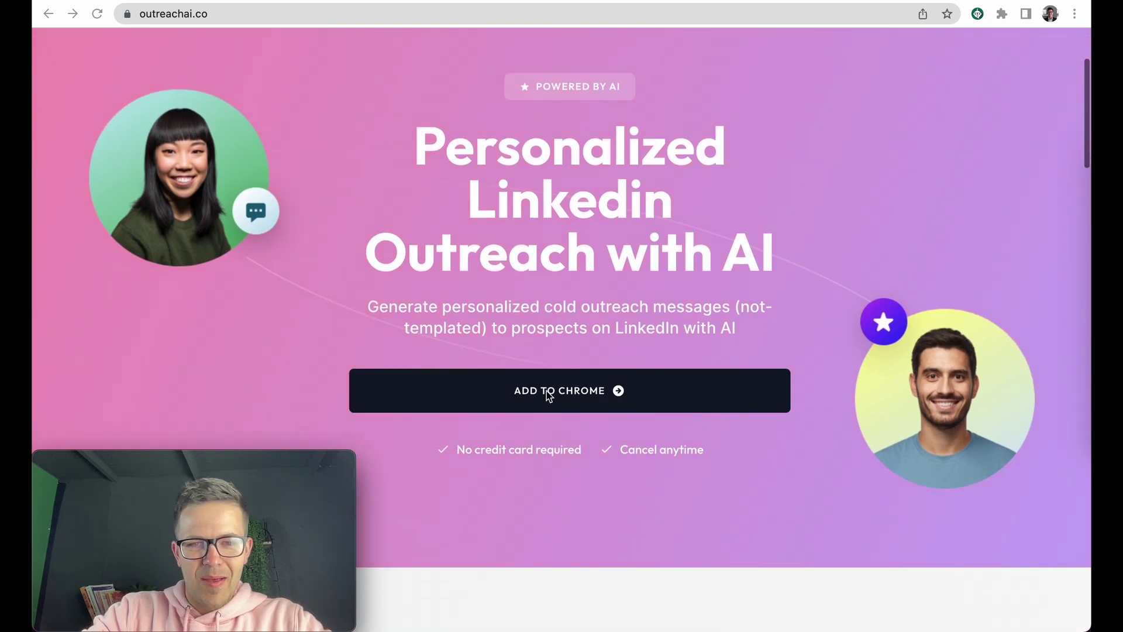
left_click(567, 336)
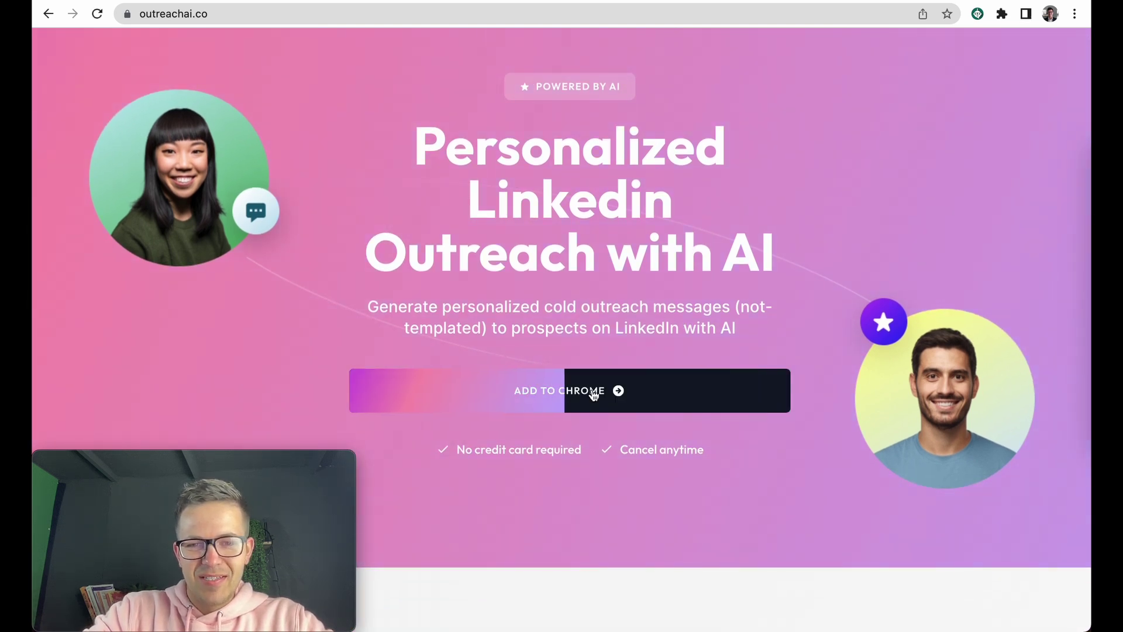
scroll(641, 443, "up", 1)
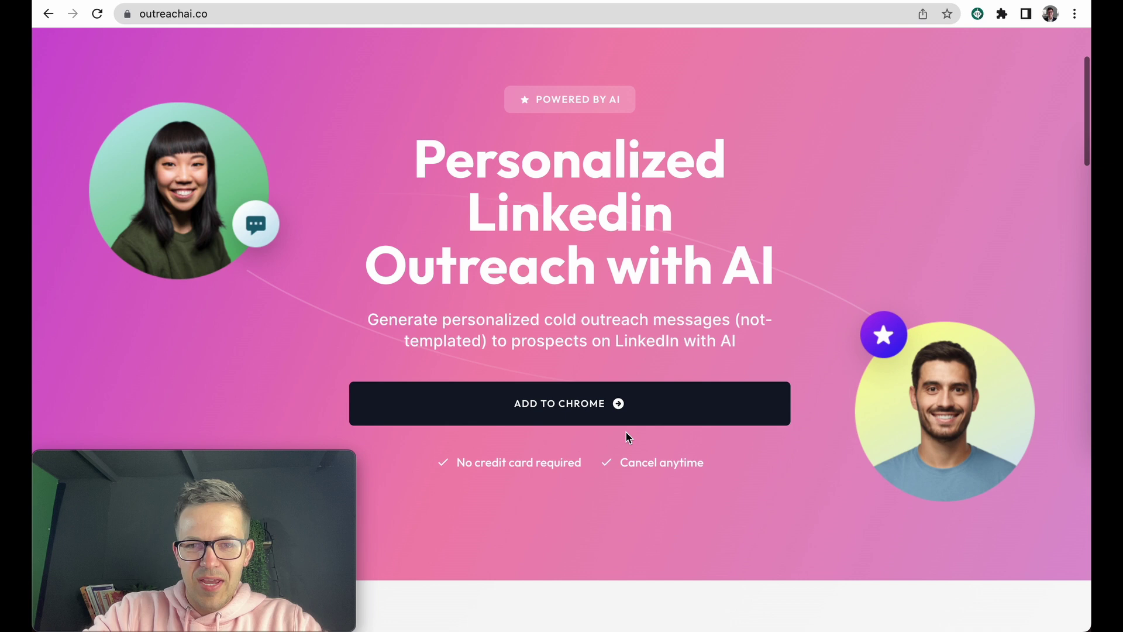
scroll(587, 415, "up", 3)
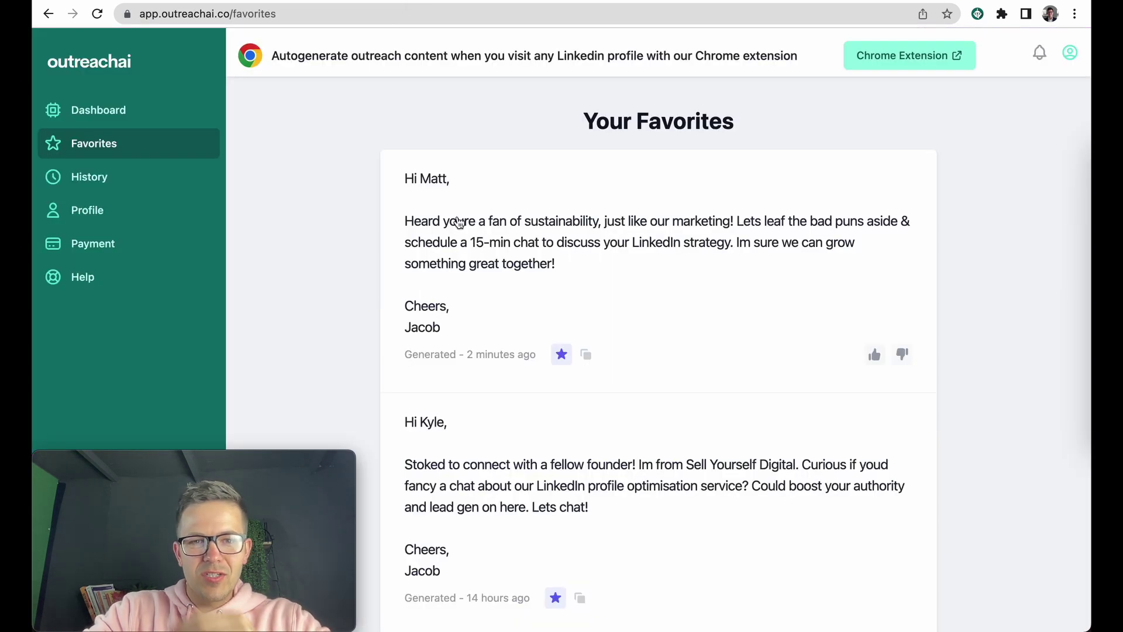
Step: Return to the Dashboard generator form and scroll through its fields
left_click(126, 107)
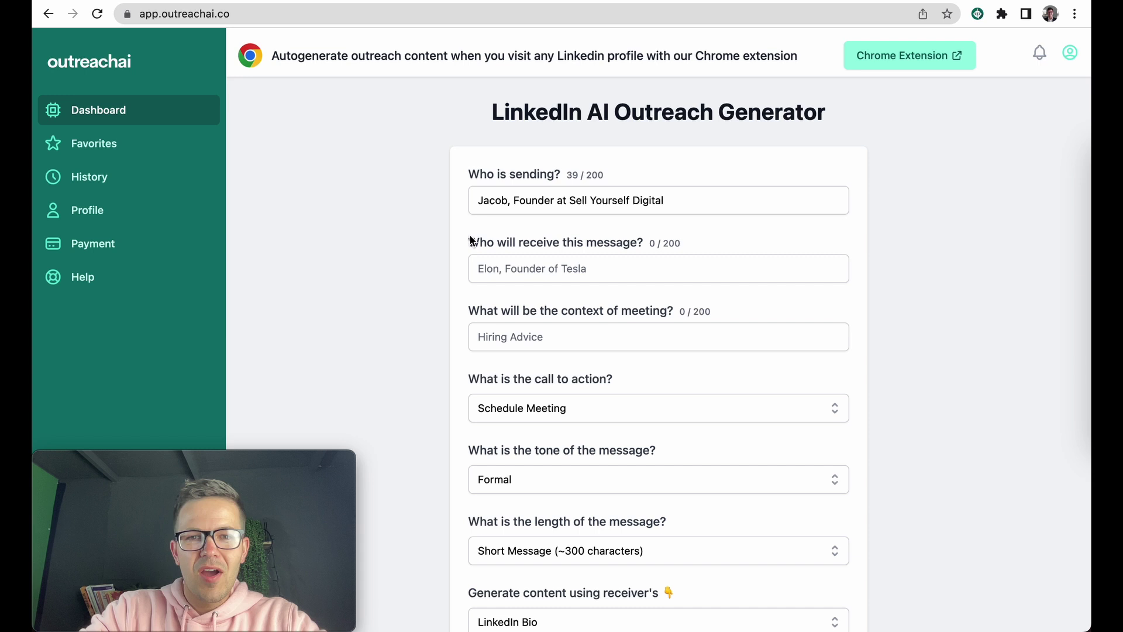
scroll(571, 522, "down", 3)
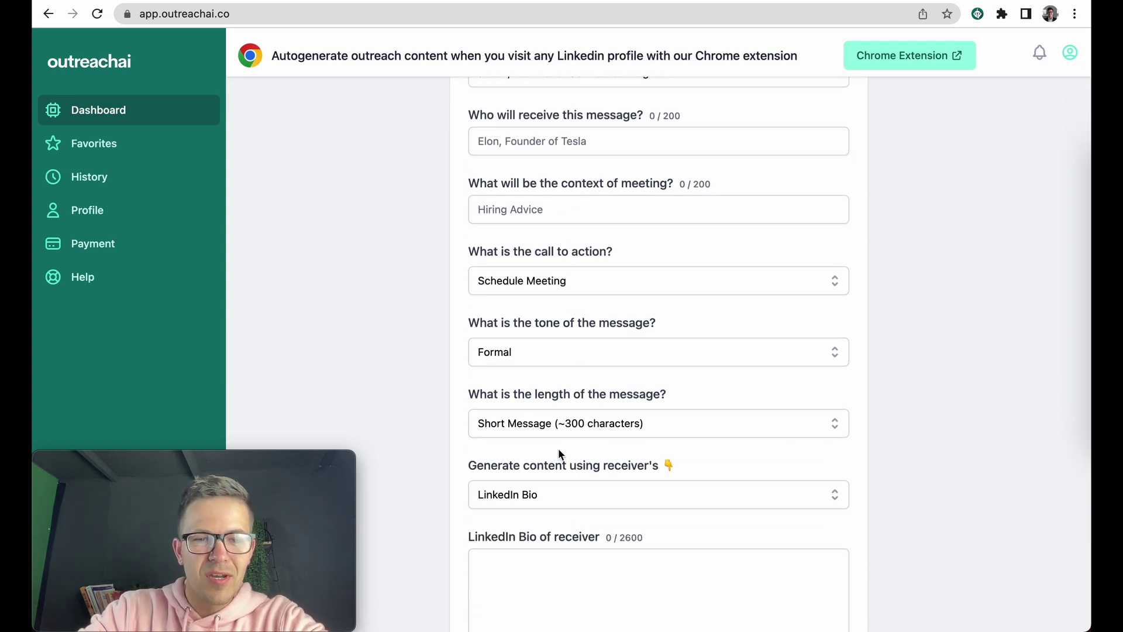
scroll(558, 452, "down", 3)
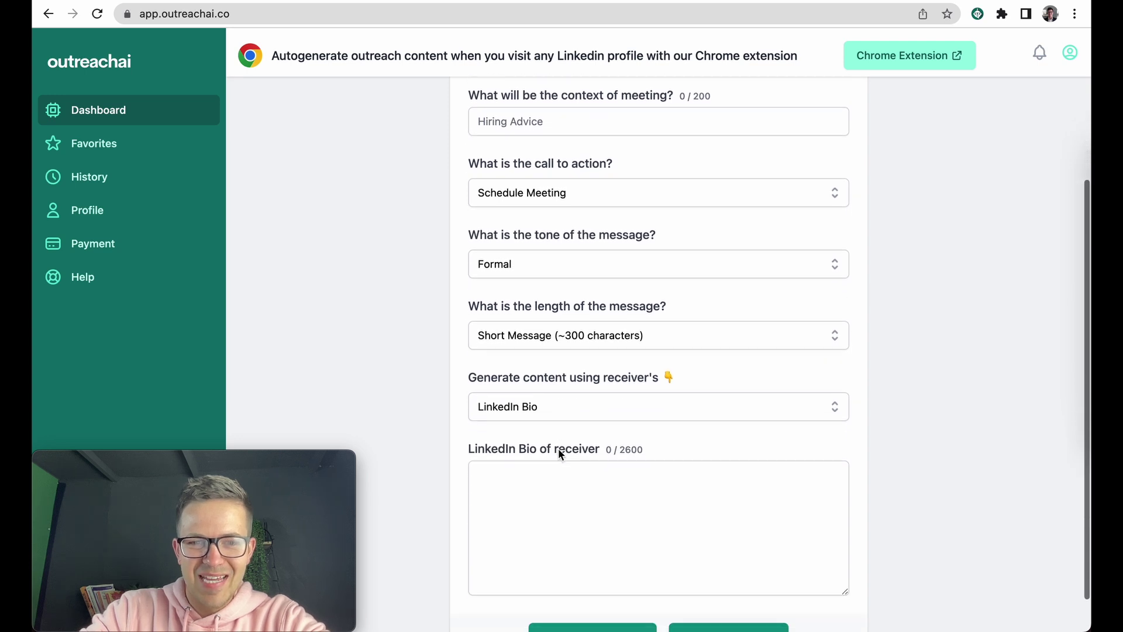
scroll(558, 454, "up", 3)
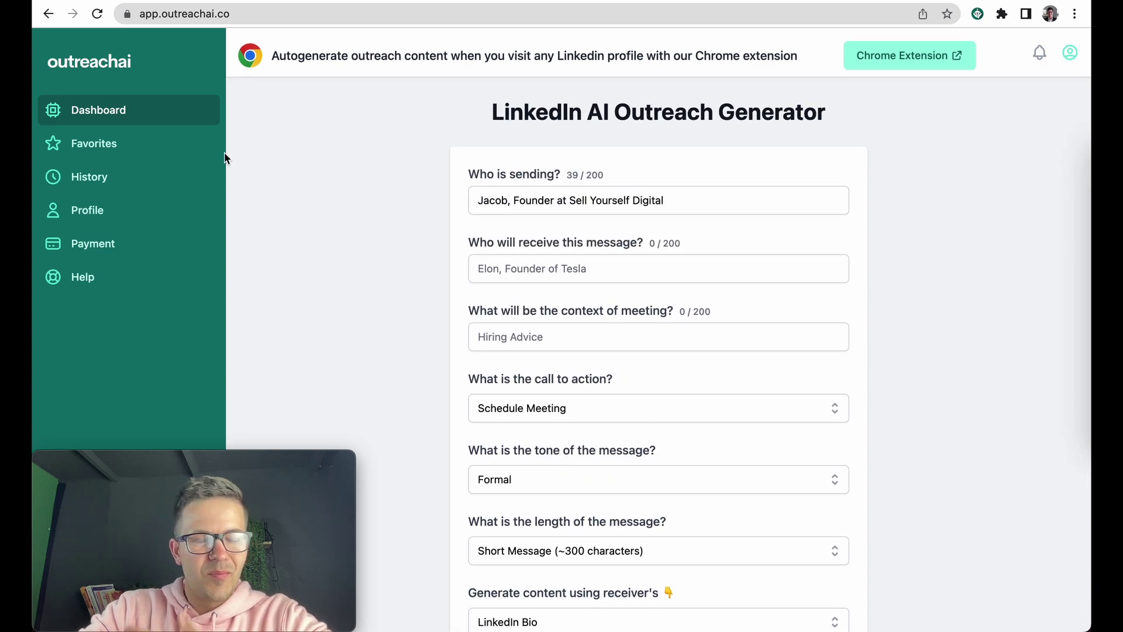
Step: Review the saved Favorites, then switch to the recipient's LinkedIn profile tab
left_click(138, 151)
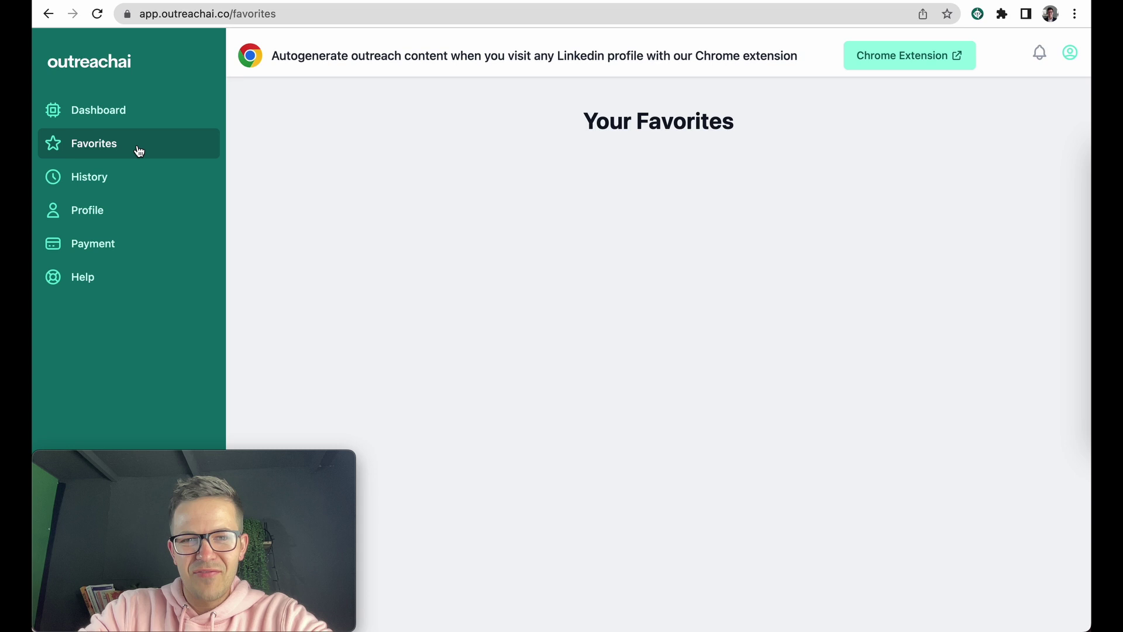
scroll(577, 389, "down", 2)
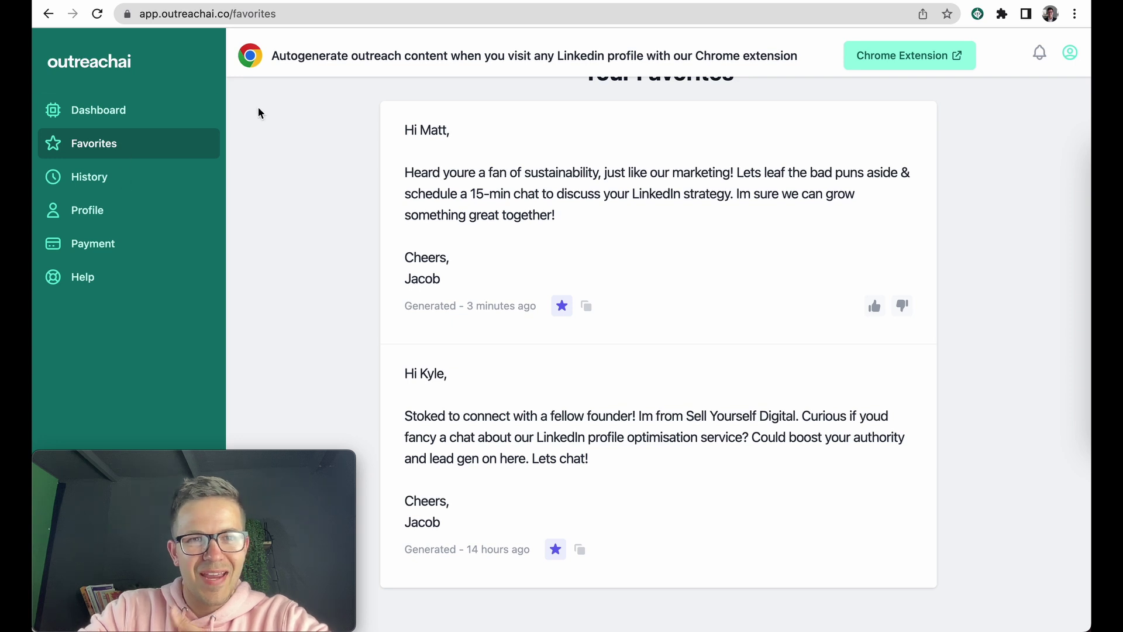
left_click(539, 0)
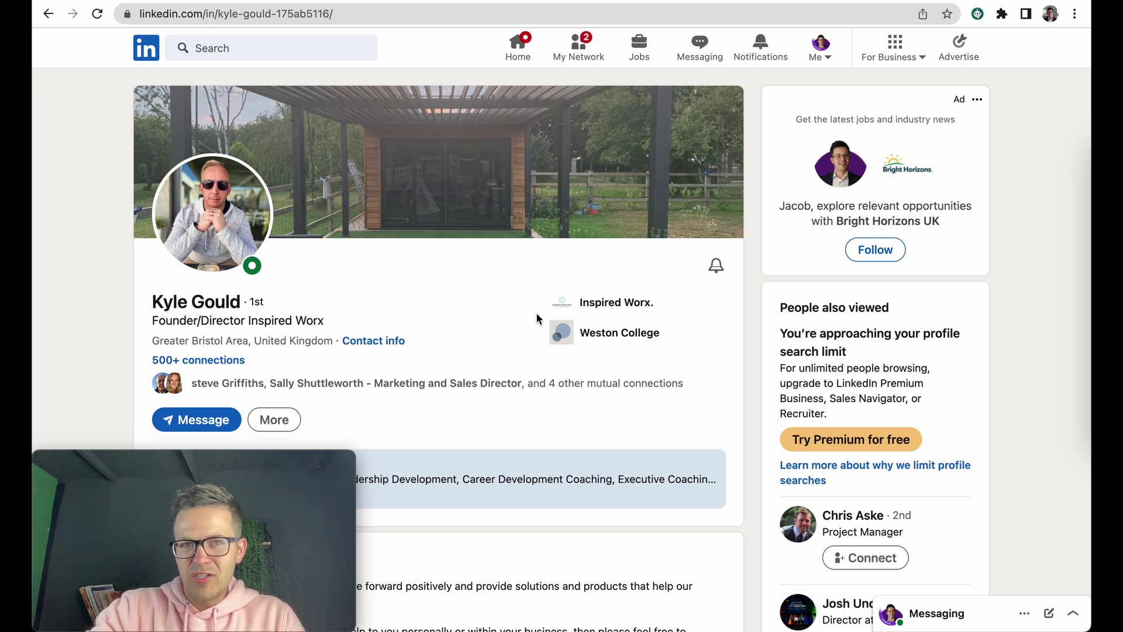
Step: Open the Outreach AI form over the profile and replace the sender's job title with their surname
left_click(978, 14)
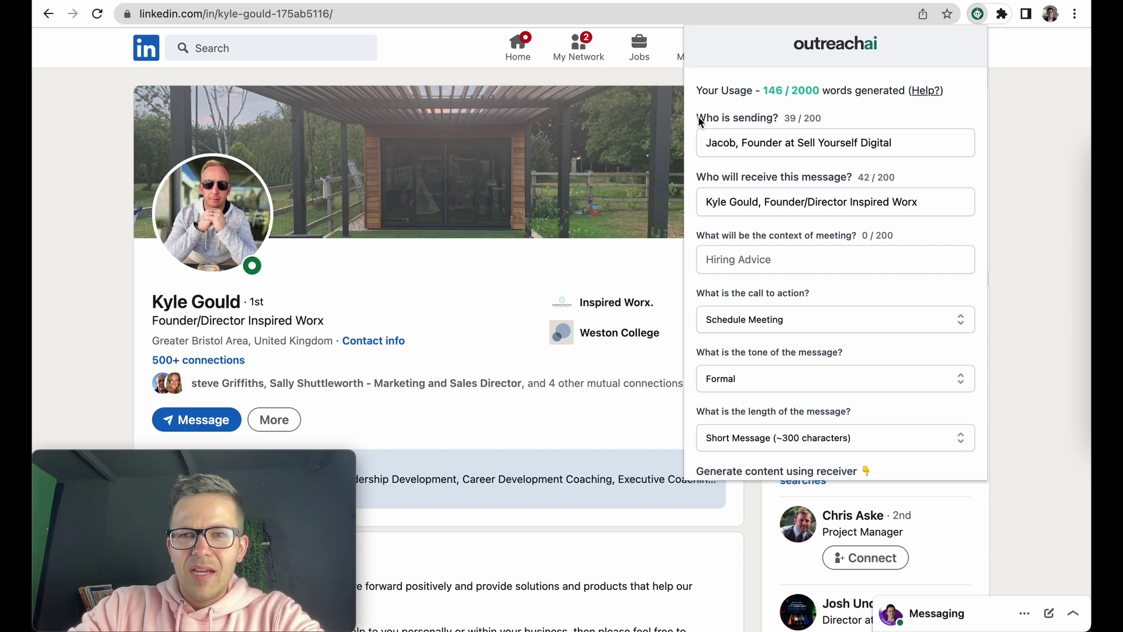
left_click_drag(698, 120, 737, 143)
left_click(844, 143)
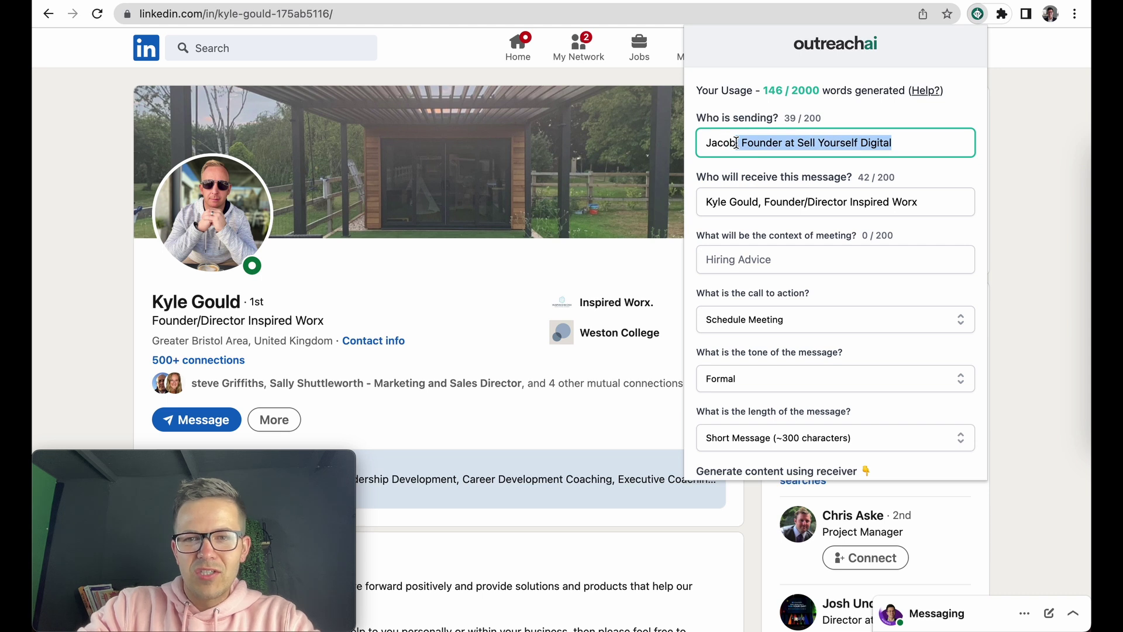
type("Sotirisd")
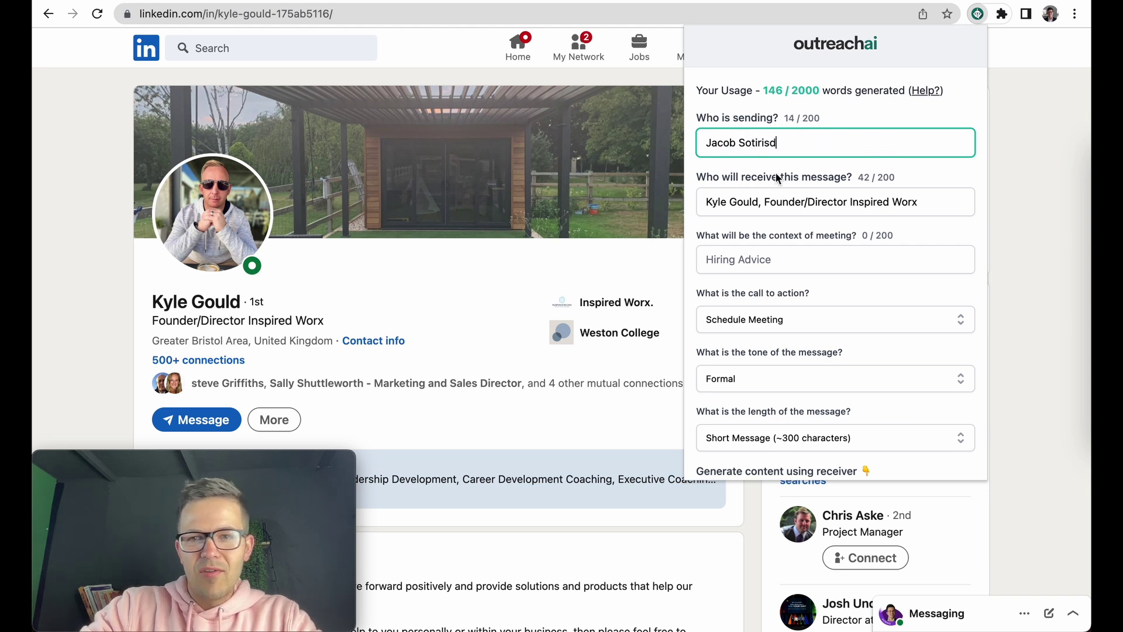
key("BackSpace")
Step: Check the auto-filled receiver entry with the founder's name and title, leaving it unchanged
left_click(715, 202)
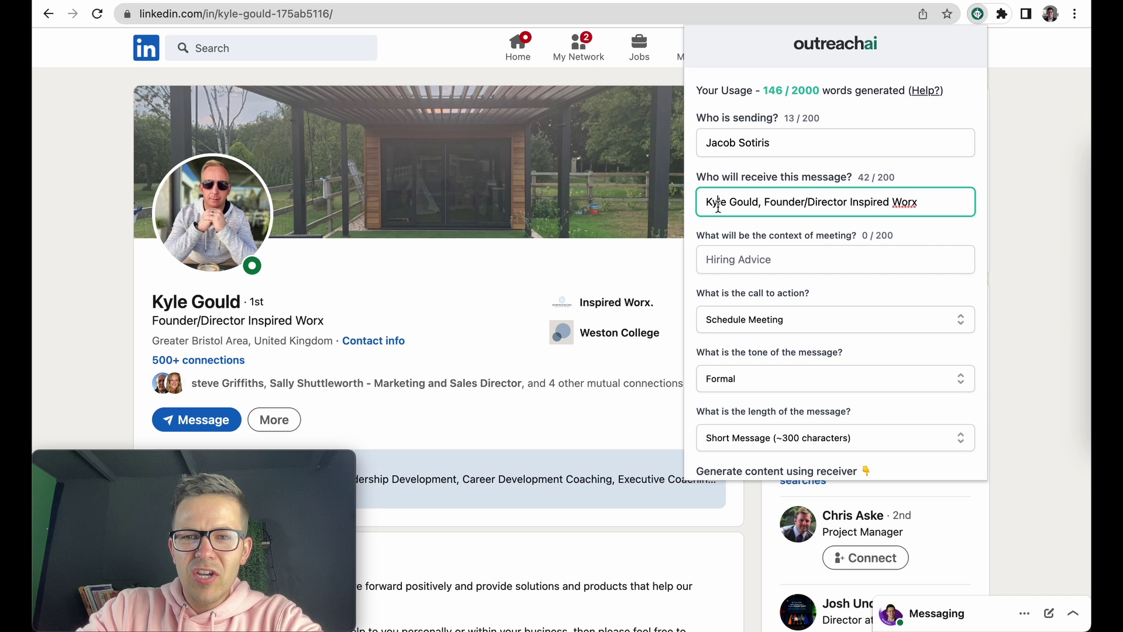
mouse_move(930, 204)
left_mouse_down()
mouse_move(793, 207)
mouse_move(919, 204)
left_mouse_up()
left_click_drag(704, 209, 701, 206)
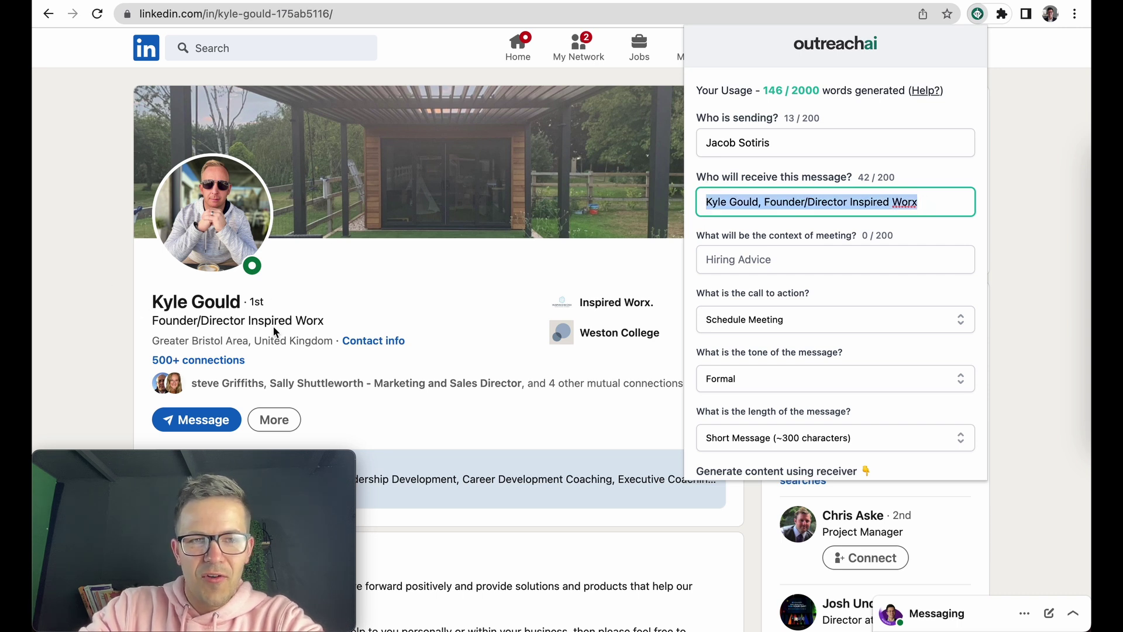
left_click(935, 202)
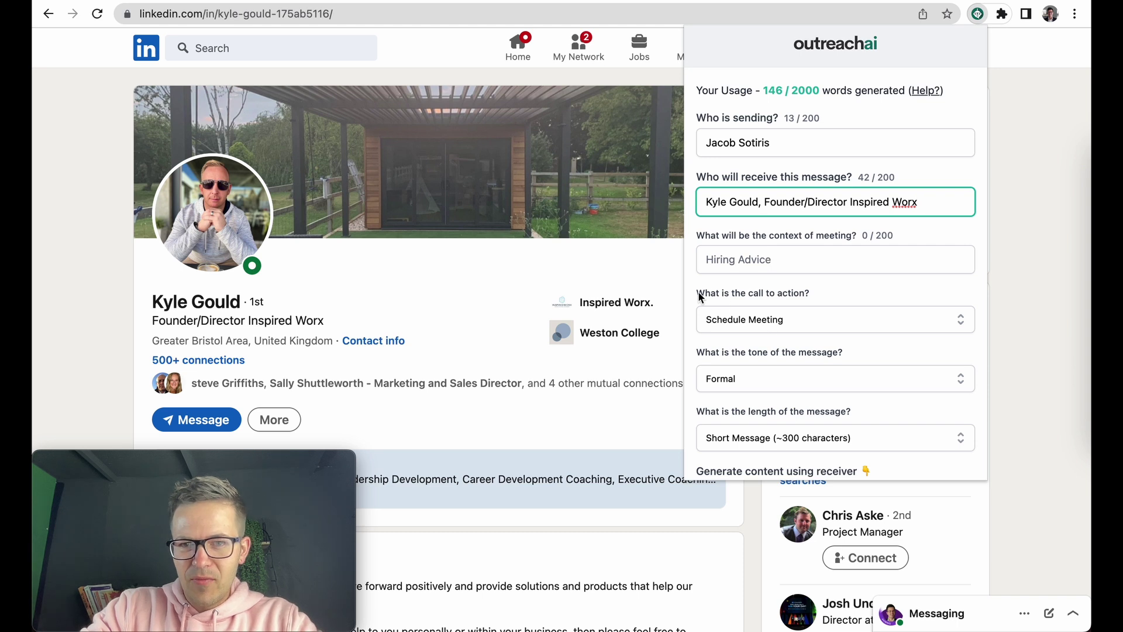
Step: Set the call to action to Schedule Call
left_click_drag(700, 297, 793, 299)
left_click(831, 290)
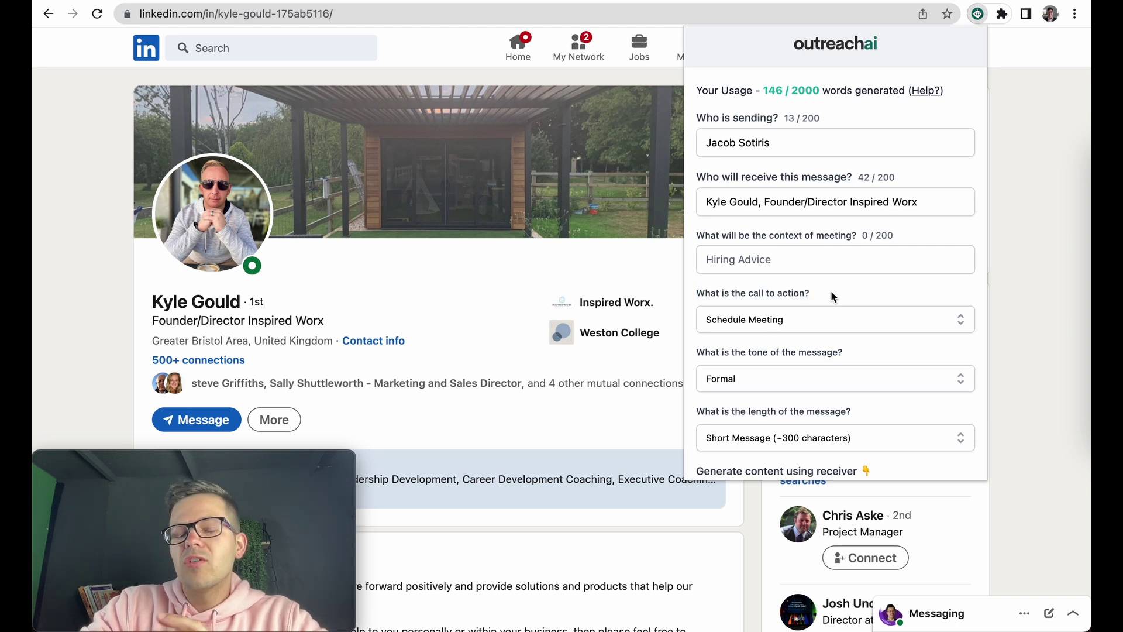
left_click(831, 320)
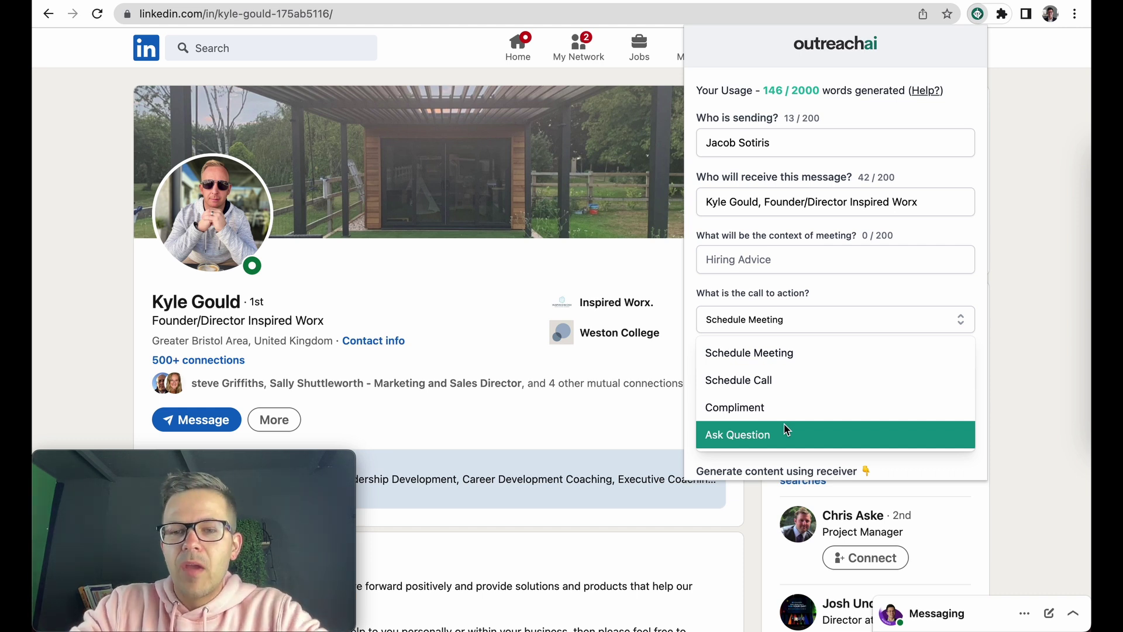
left_click(788, 388)
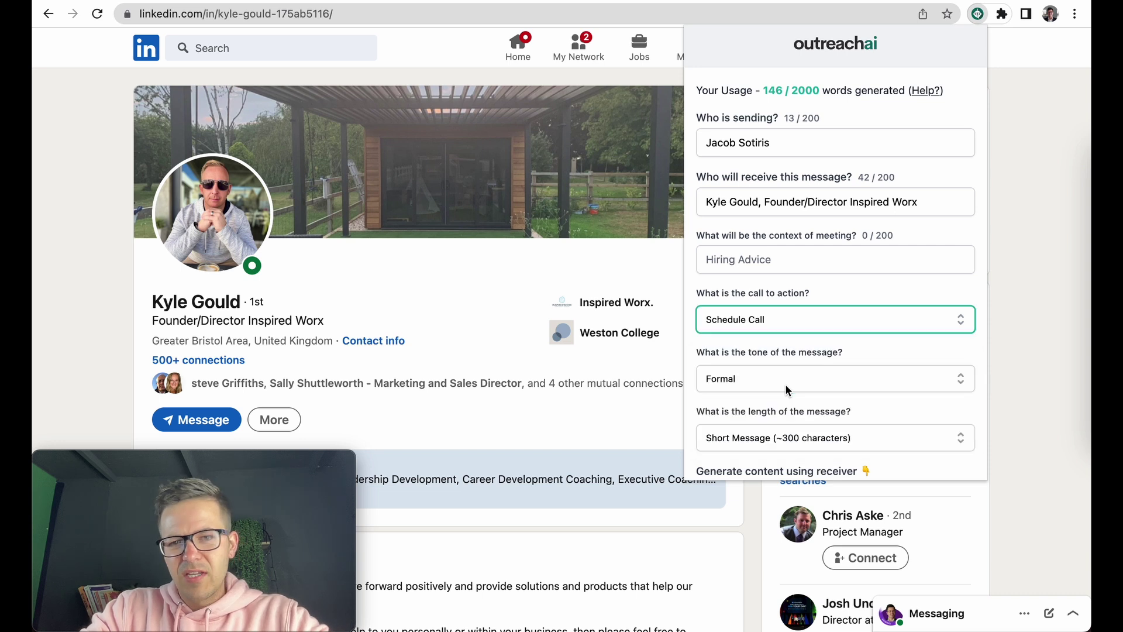
Step: Enter the meeting context 'whether we can help with your linkedin strategy'
left_click(769, 258)
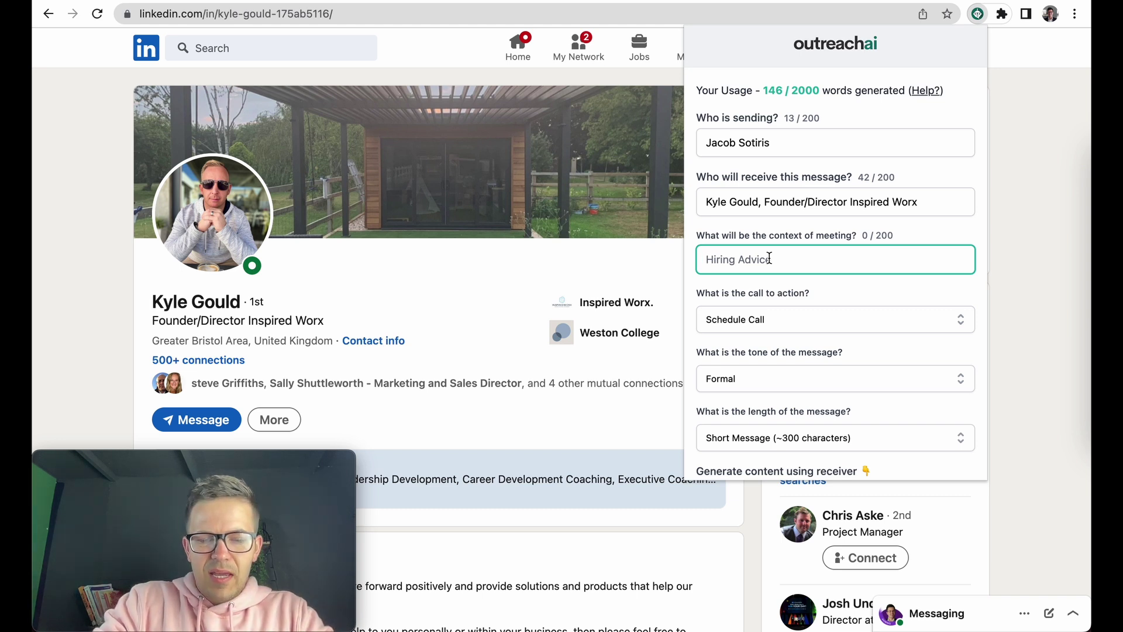
type("whether ")
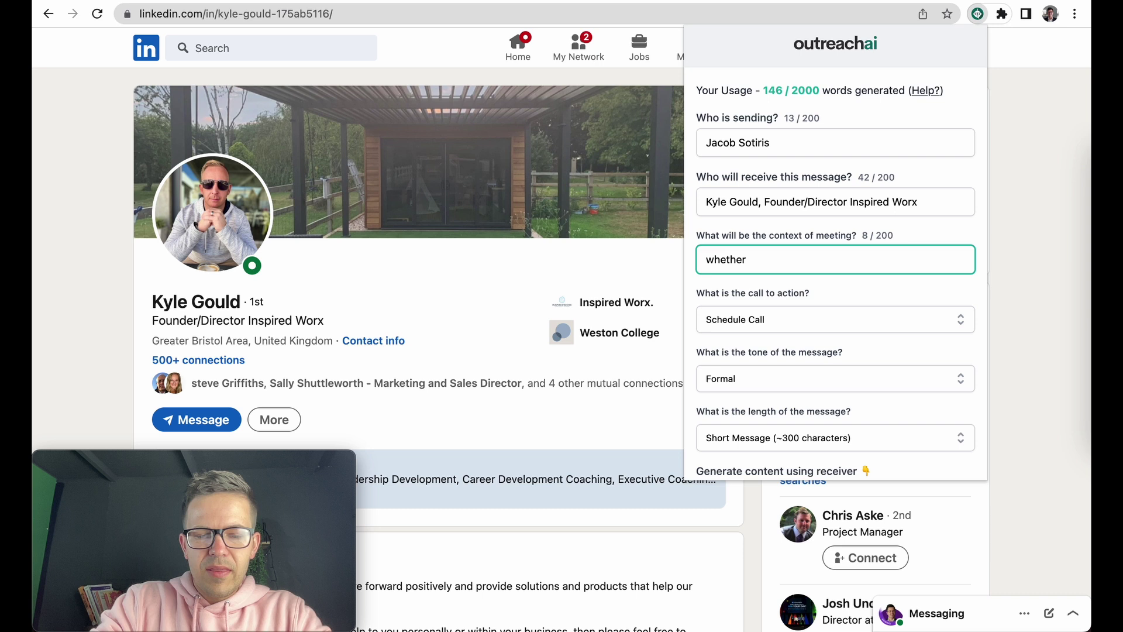
type("we c")
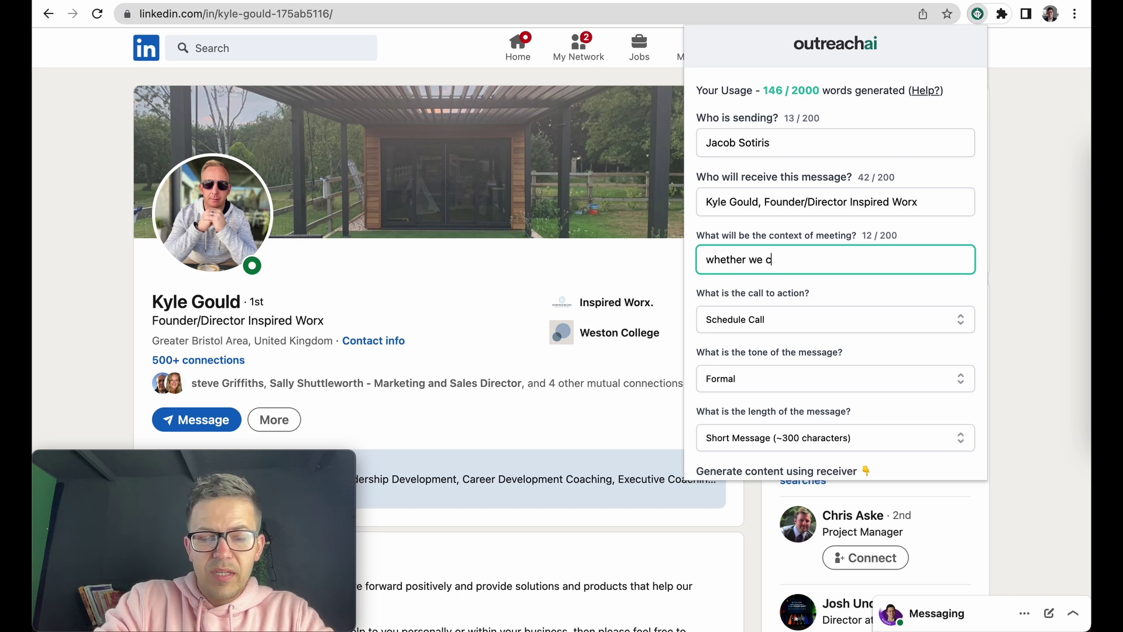
type("an help with ")
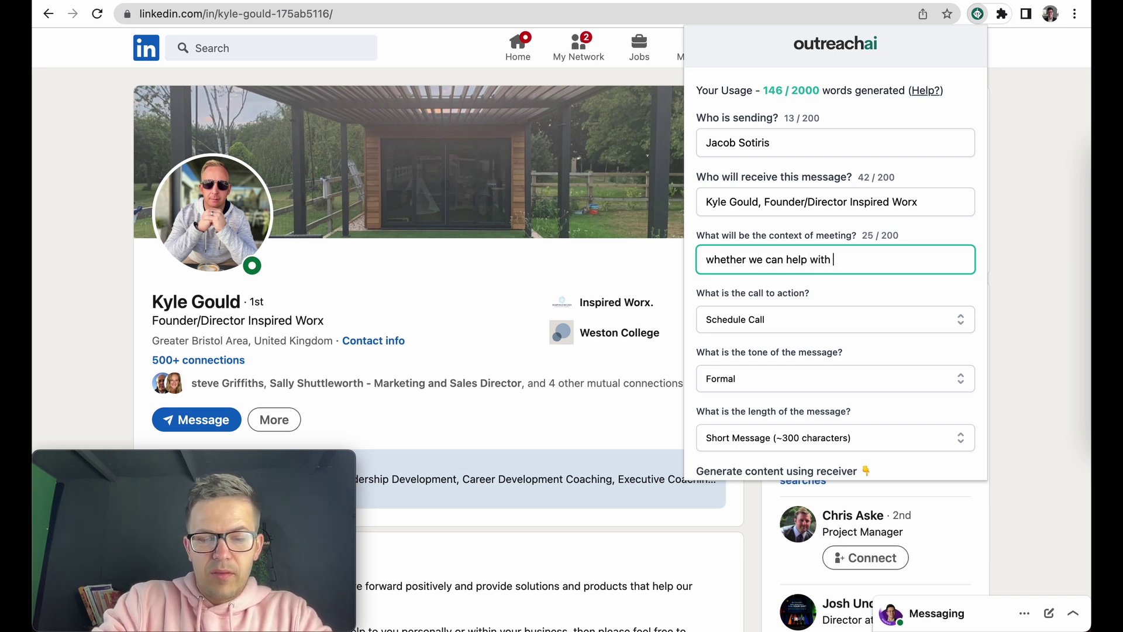
type("your linkedin strategy")
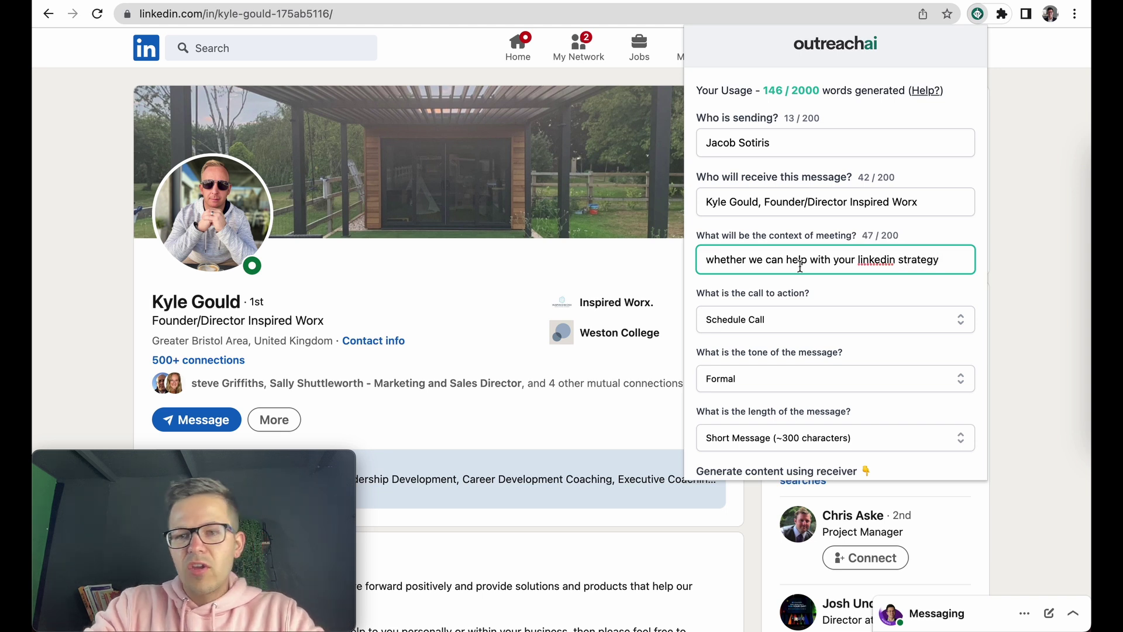
right_click(884, 264)
left_click(842, 265)
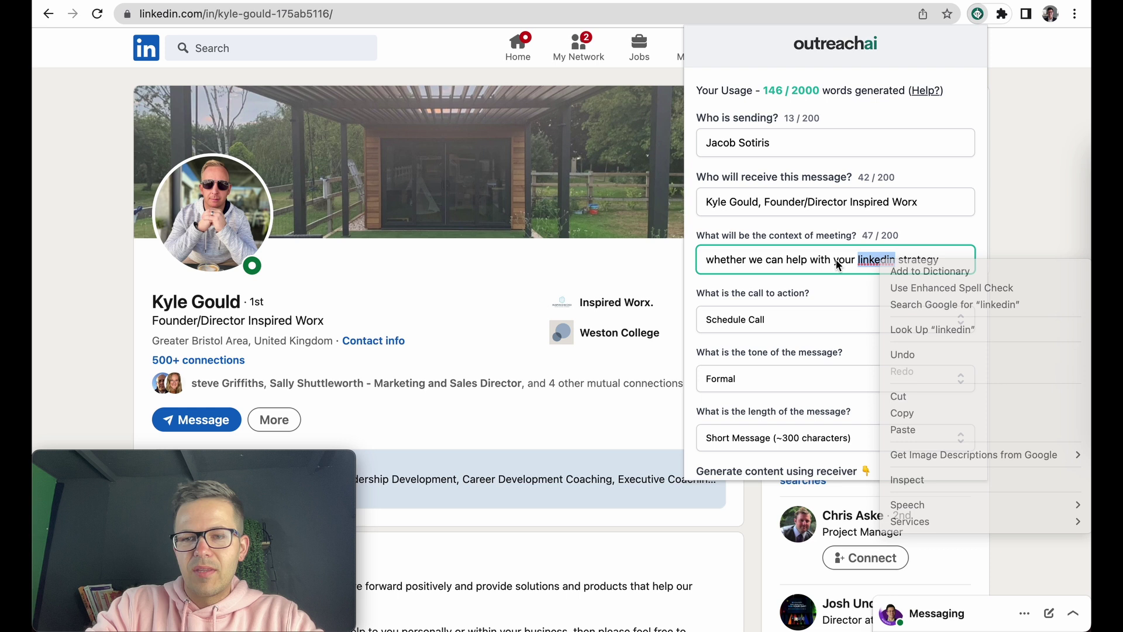
left_click(956, 263)
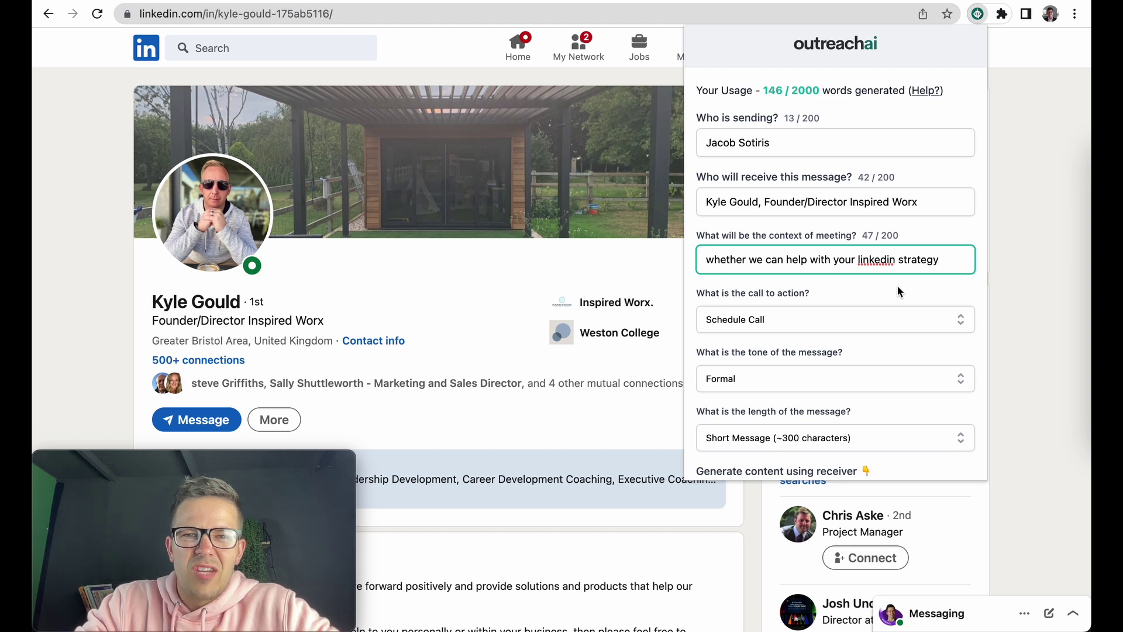
Step: Change the message tone from Formal to Informal
scroll(897, 286, "down", 3)
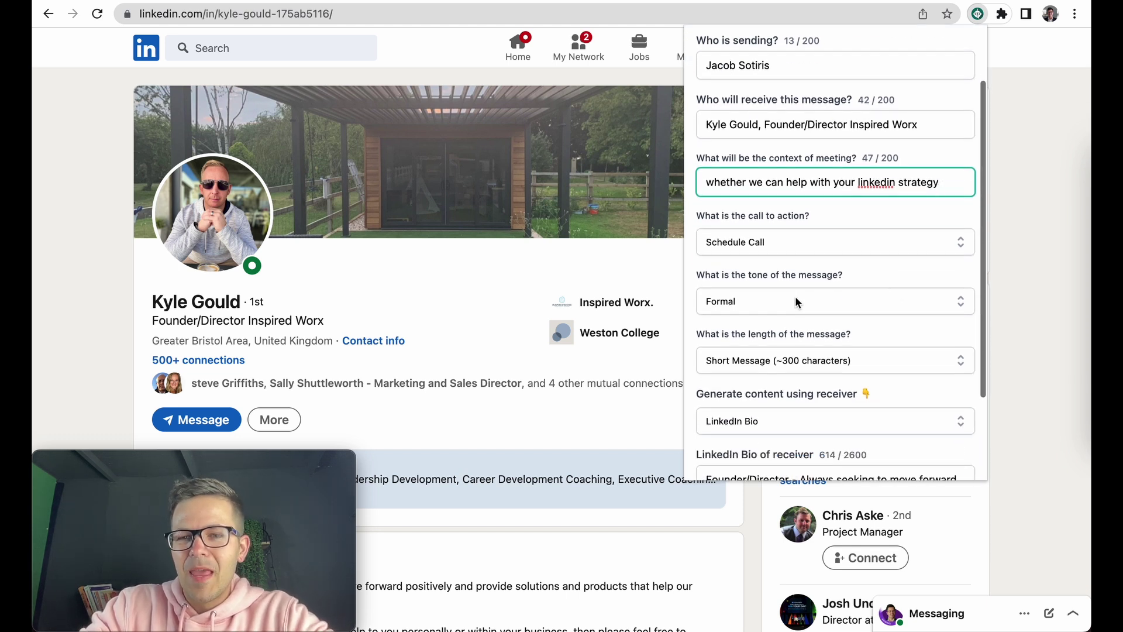
left_click(796, 300)
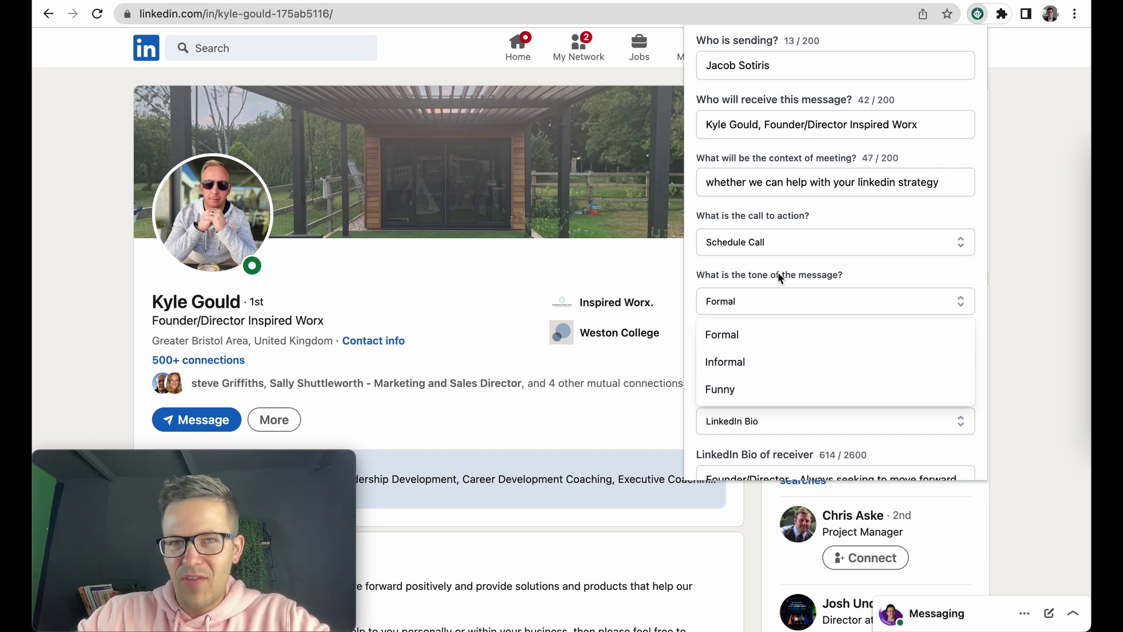
left_click(759, 330)
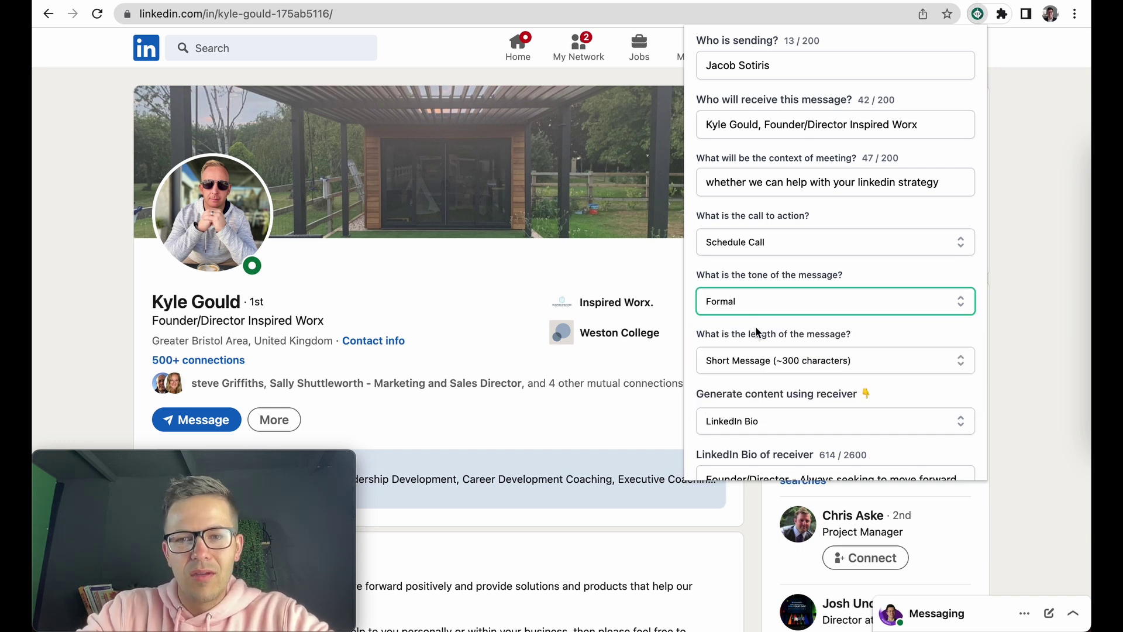
left_click(792, 306)
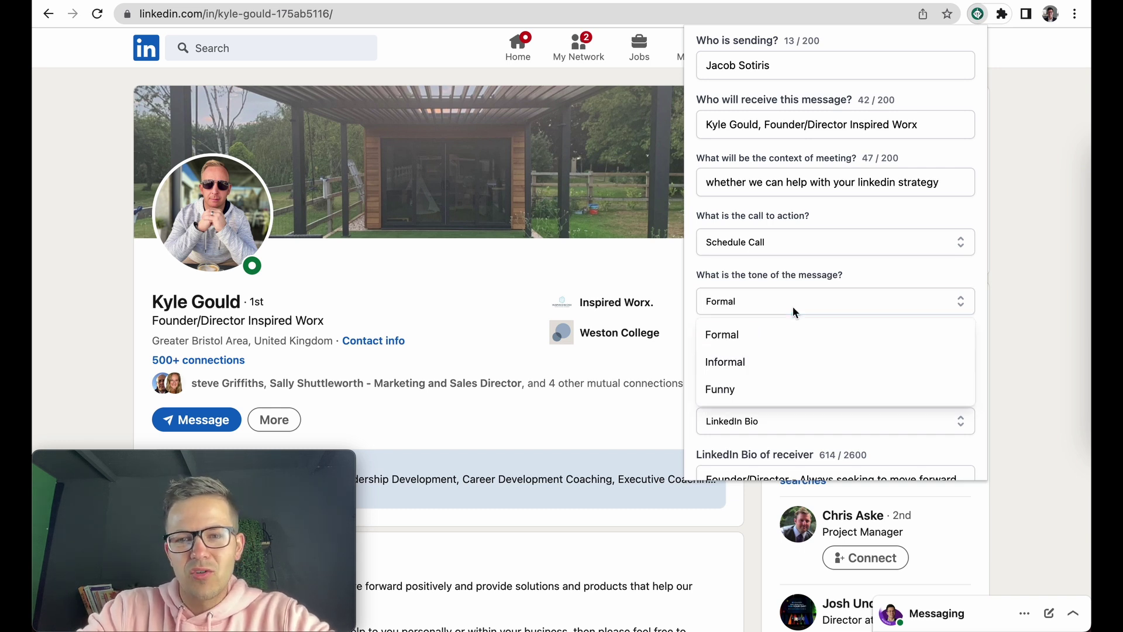
left_click(758, 364)
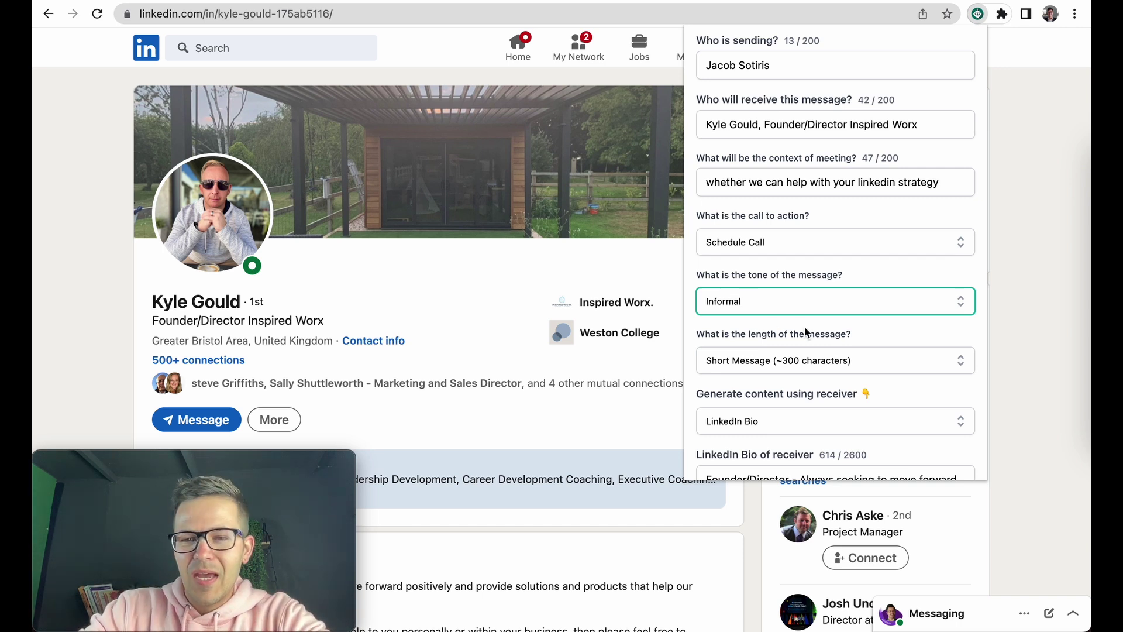
scroll(803, 324, "down", 2)
left_click(782, 290)
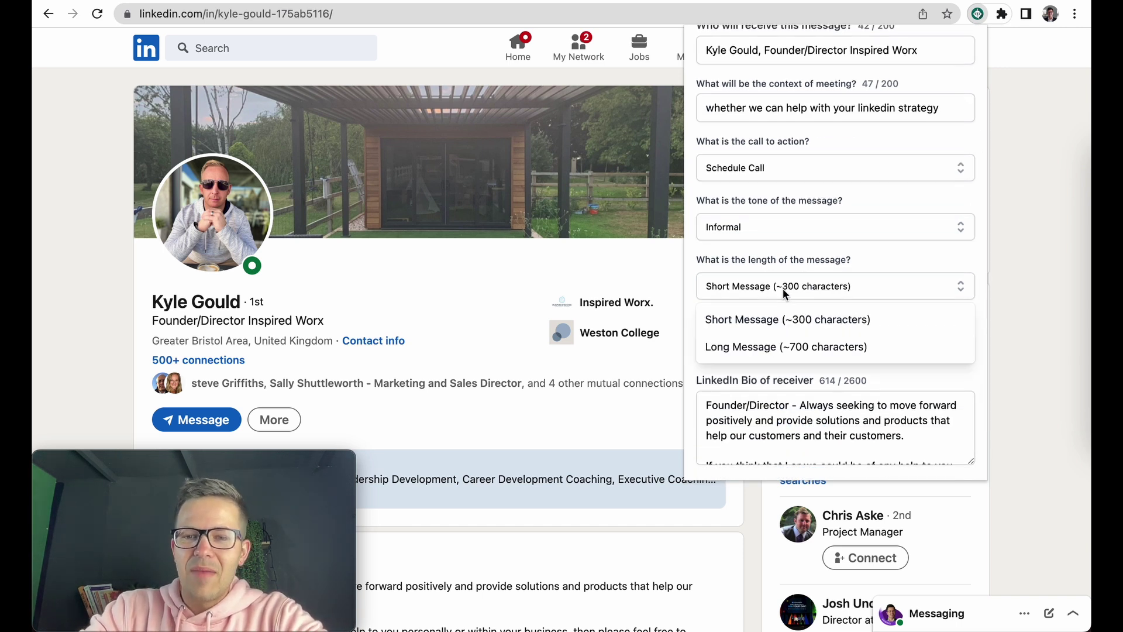
left_click(788, 321)
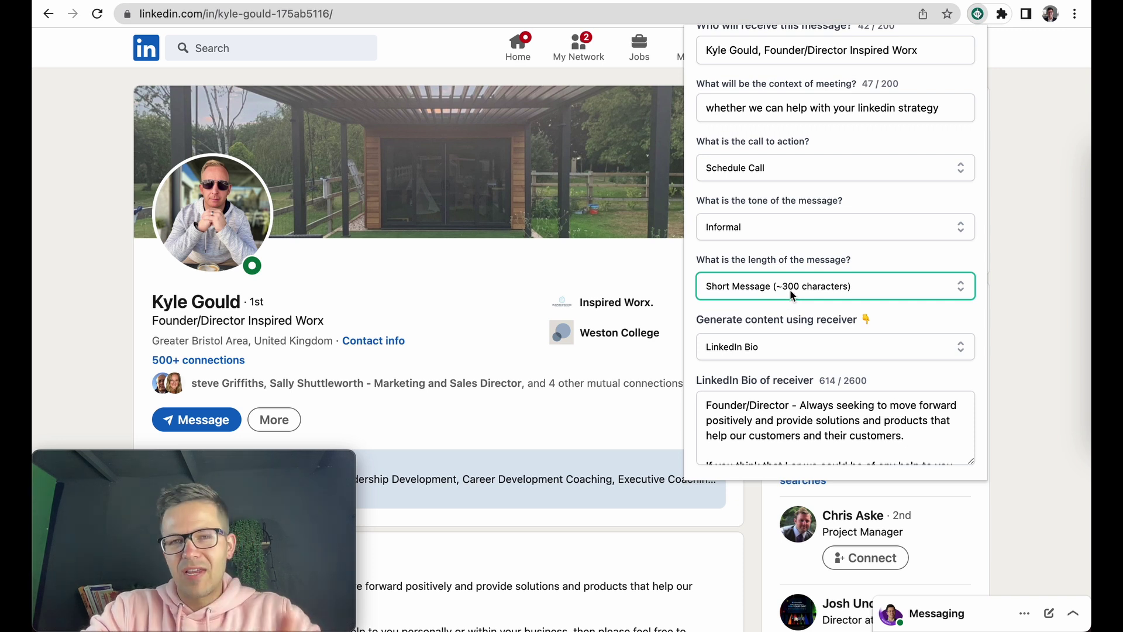
left_click(876, 261)
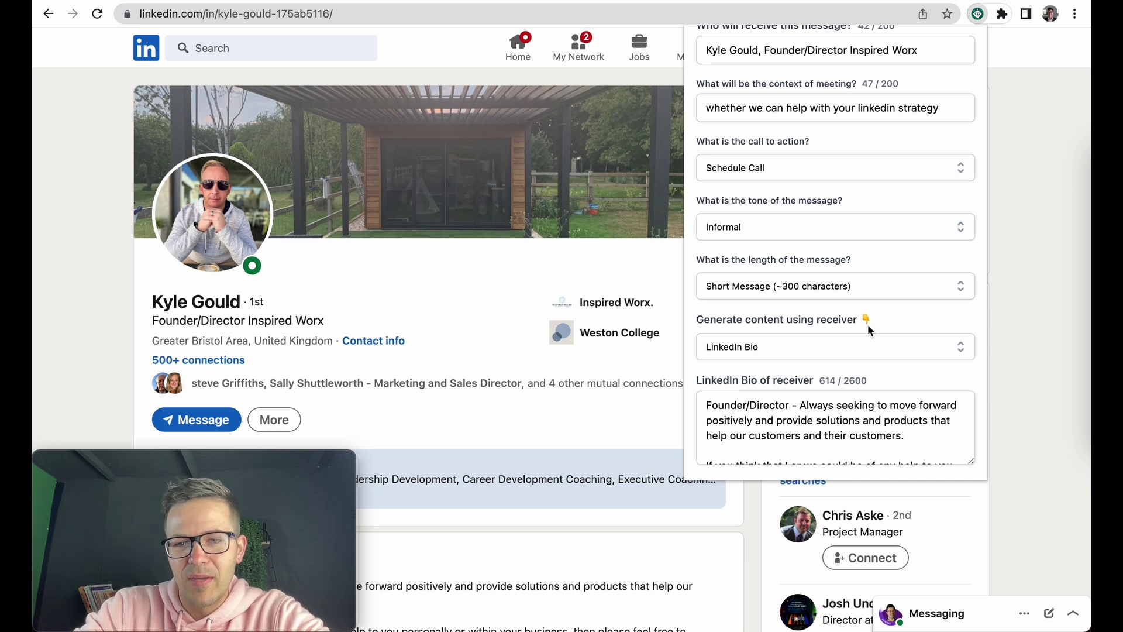
Step: Keep LinkedIn Bio as the receiver content source and review the bio text
scroll(868, 323, "down", 2)
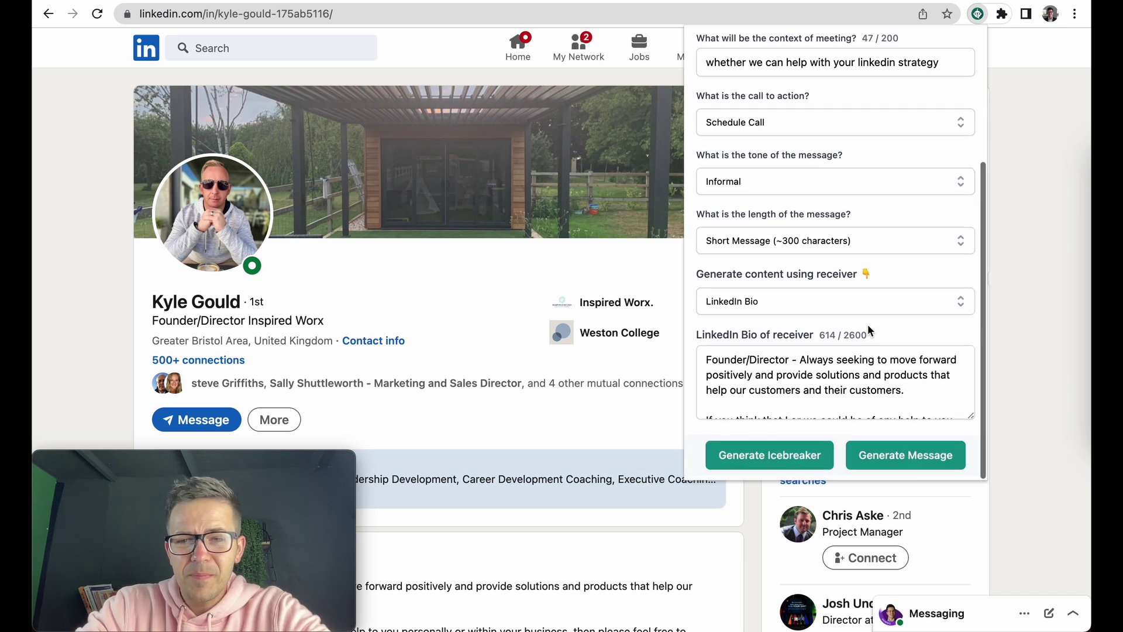
left_click(791, 306)
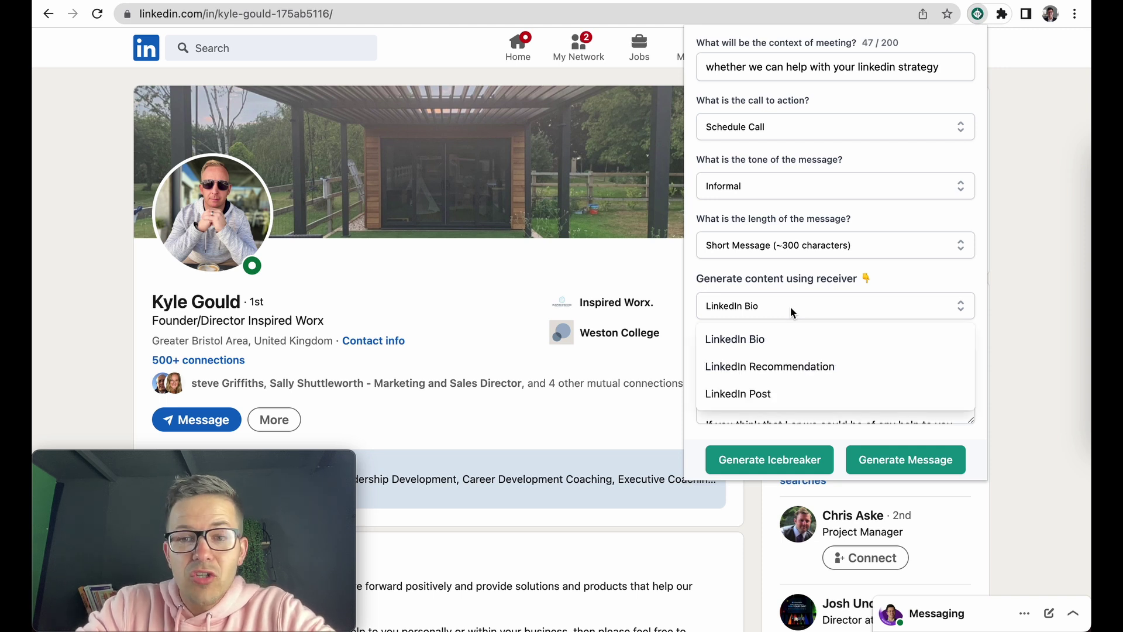
left_click(789, 350)
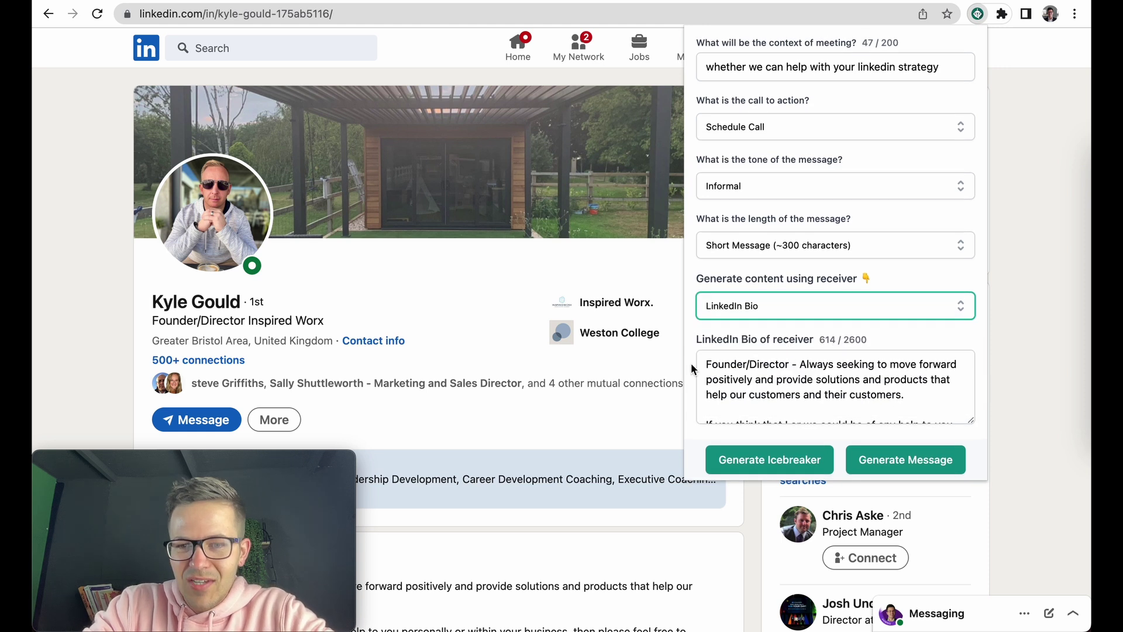
left_click_drag(704, 364, 956, 430)
left_click(898, 392)
Step: Check the meeting-context text about LinkedIn strategy, leaving it unchanged
scroll(898, 392, "up", 5)
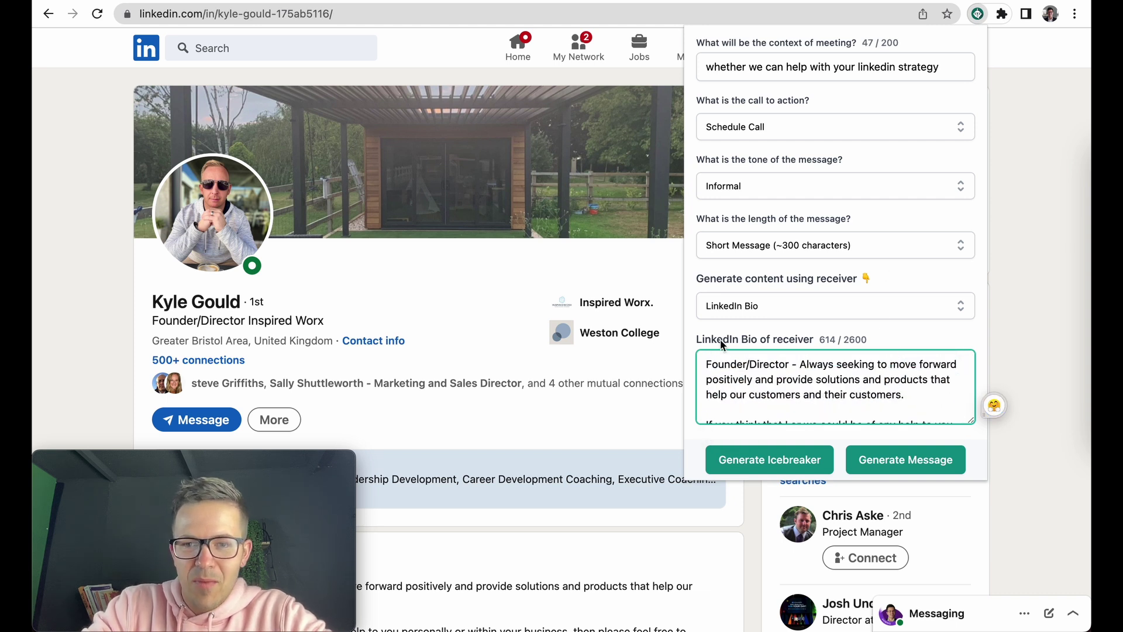
scroll(899, 333, "up", 3)
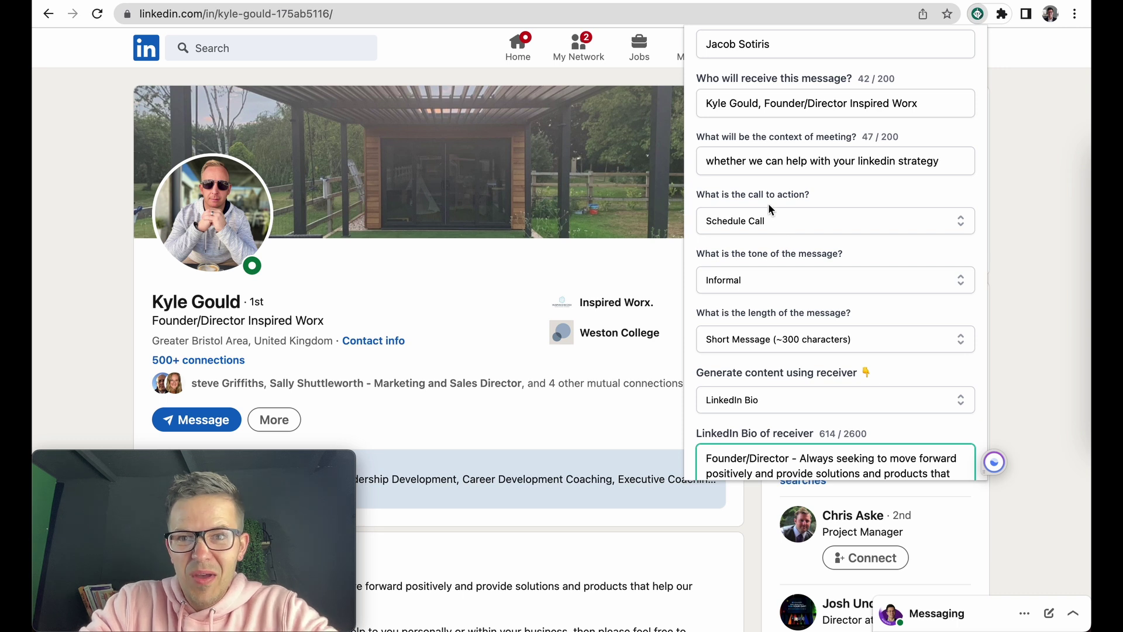
left_click_drag(707, 160, 953, 166)
left_click(953, 166)
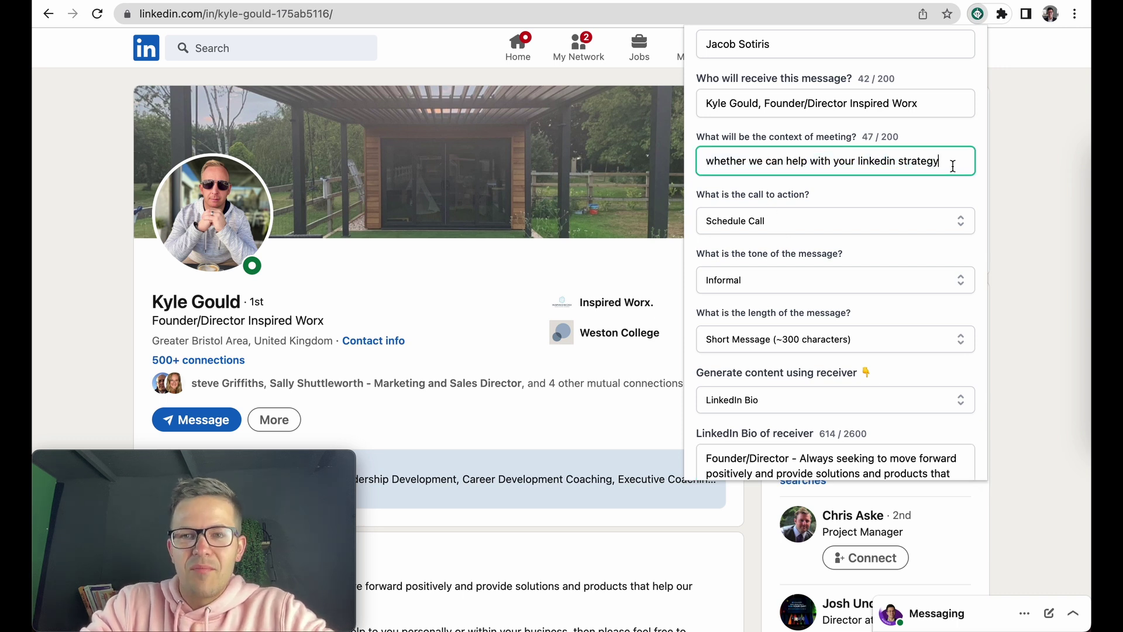
scroll(953, 166, "down", 3)
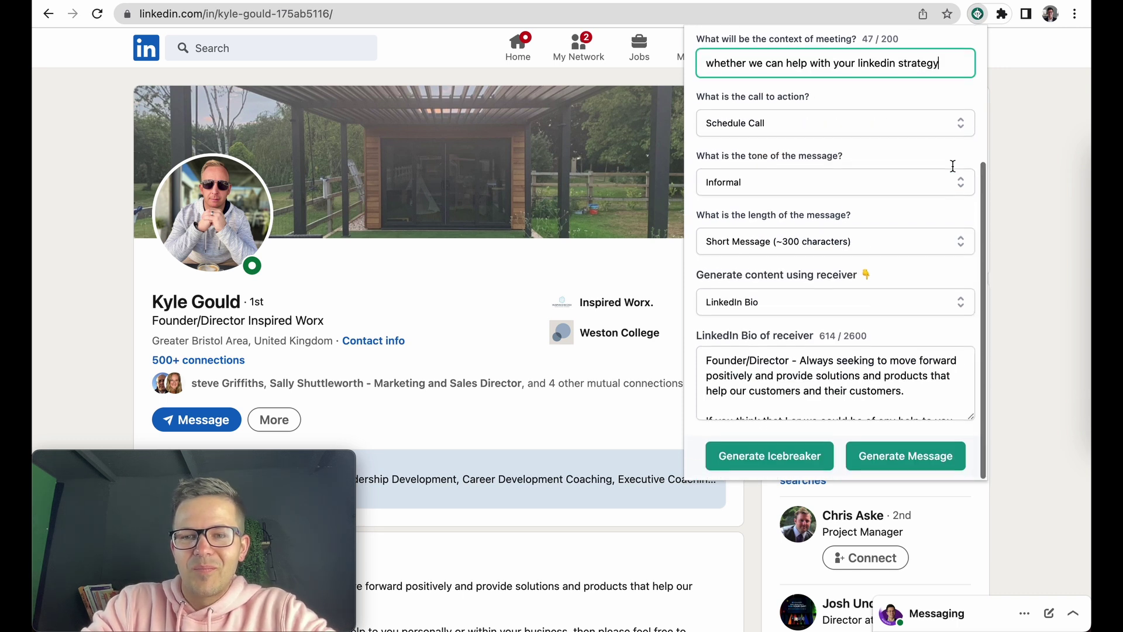
Step: Generate the message and read the short informal result praising Inspired Worx
left_click(892, 467)
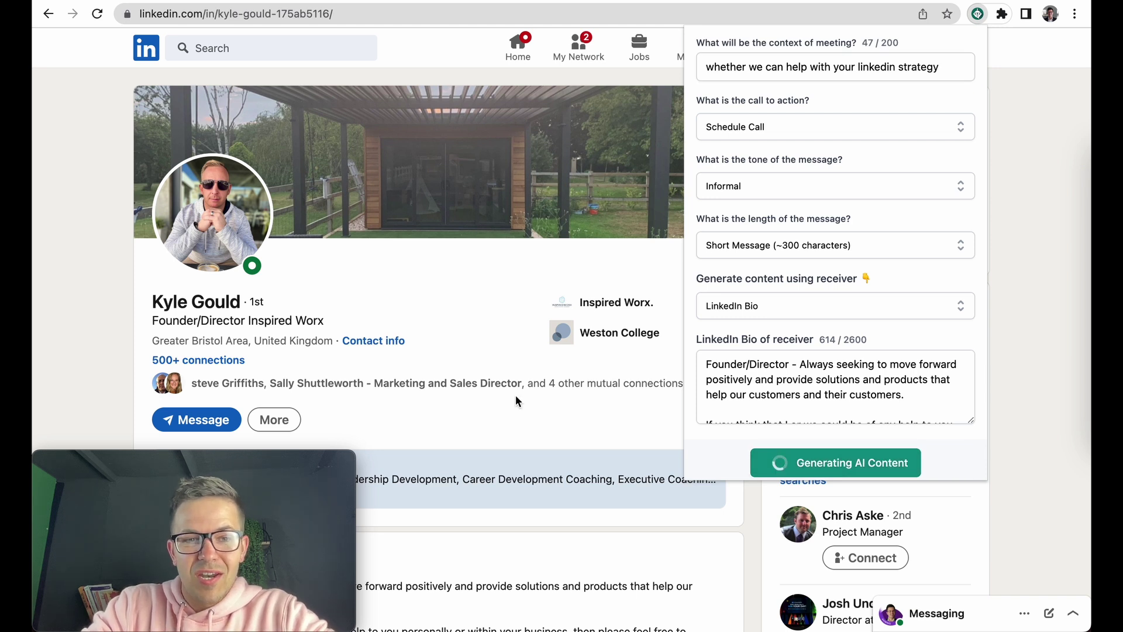
scroll(515, 395, "down", 8)
scroll(515, 400, "down", 7)
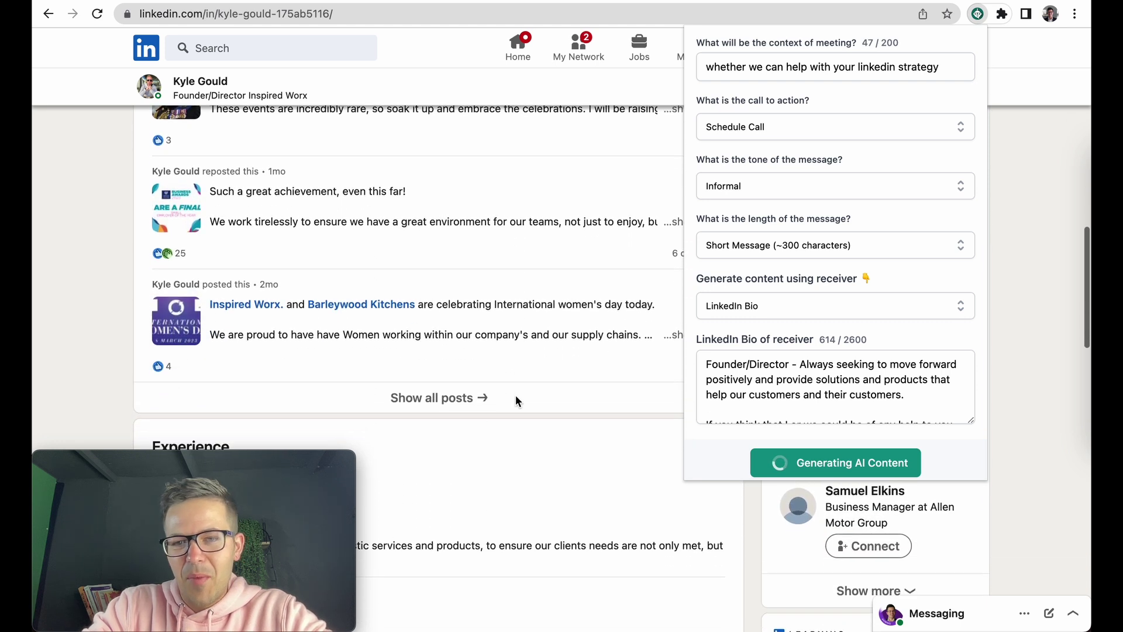
scroll(516, 400, "up", 10)
scroll(515, 402, "up", 10)
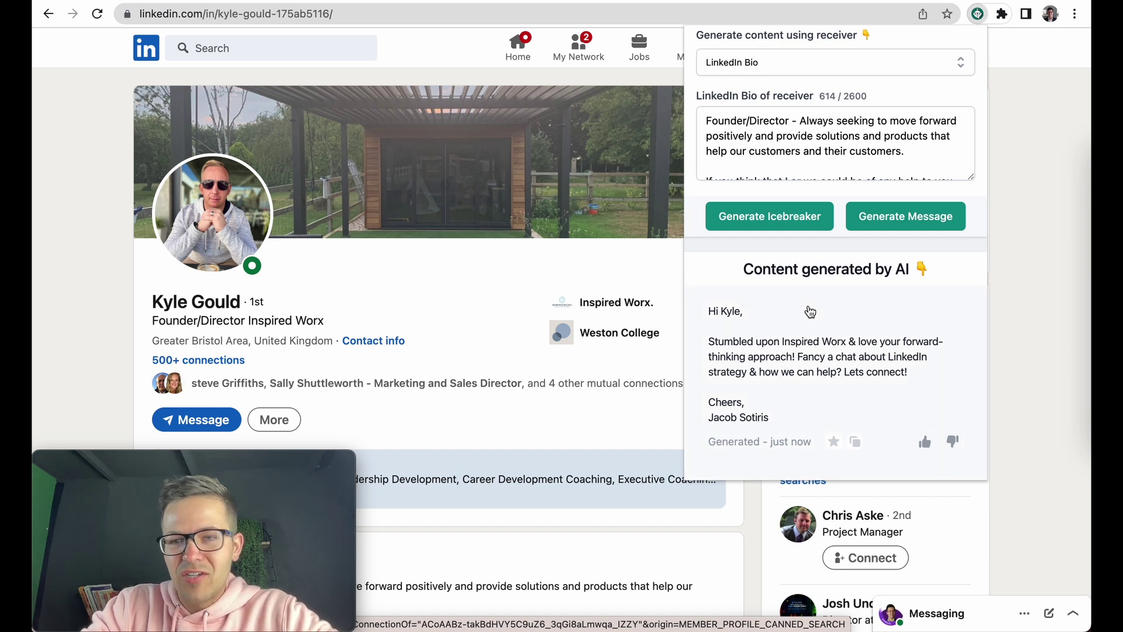
Step: Star the generated message, confirm it tops Favorites, and return to the LinkedIn profile
left_click(834, 442)
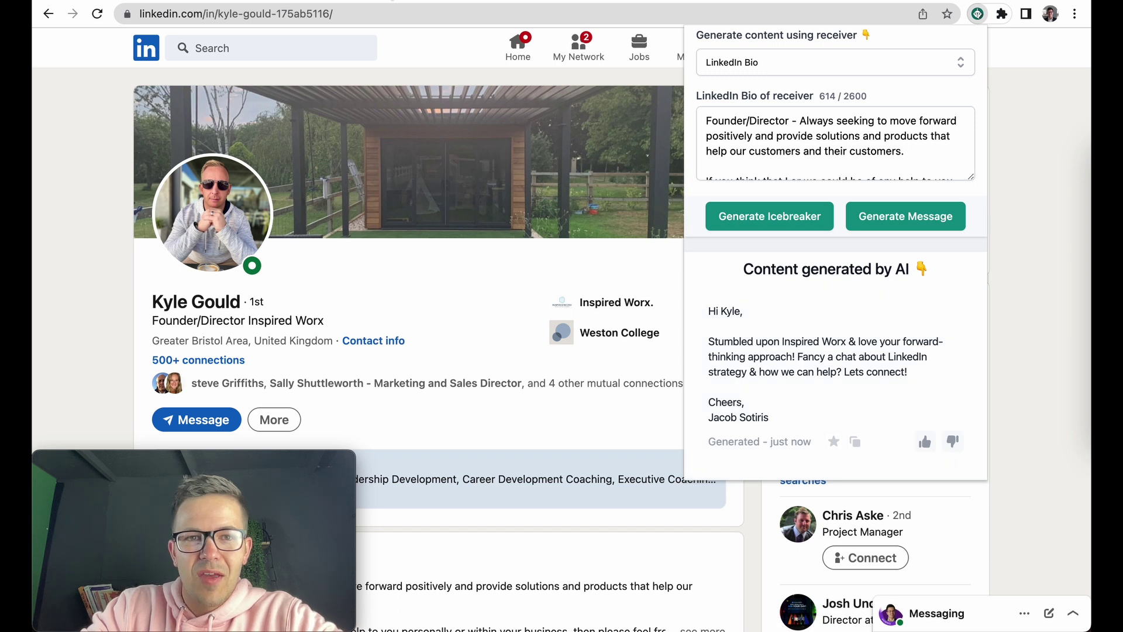
key("ctrl+Tab")
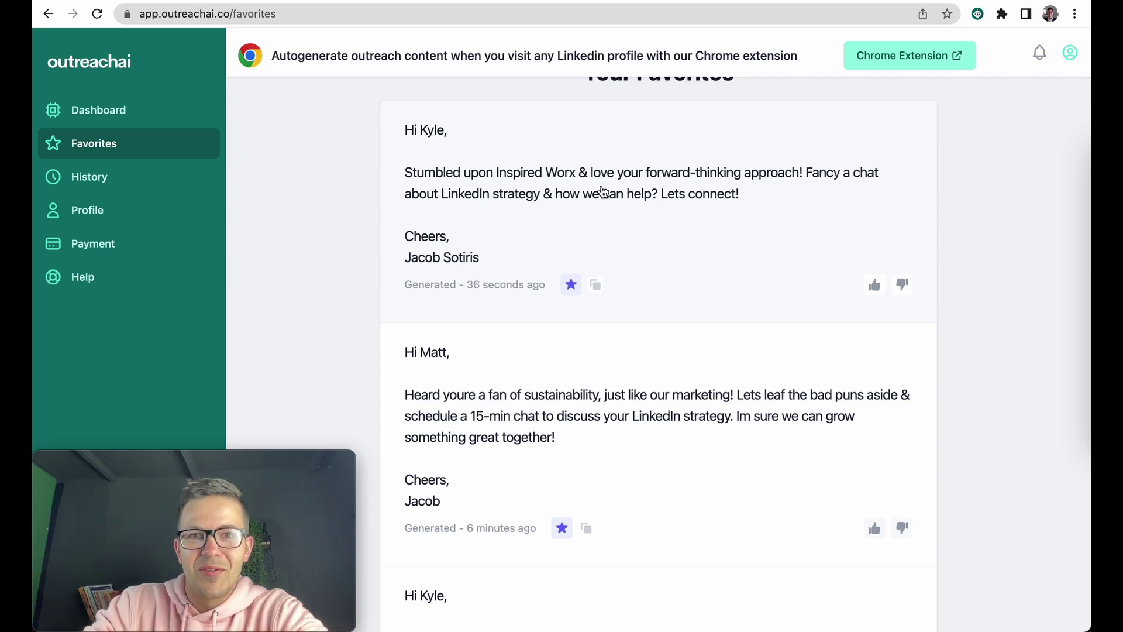
key("ctrl+shift+Tab")
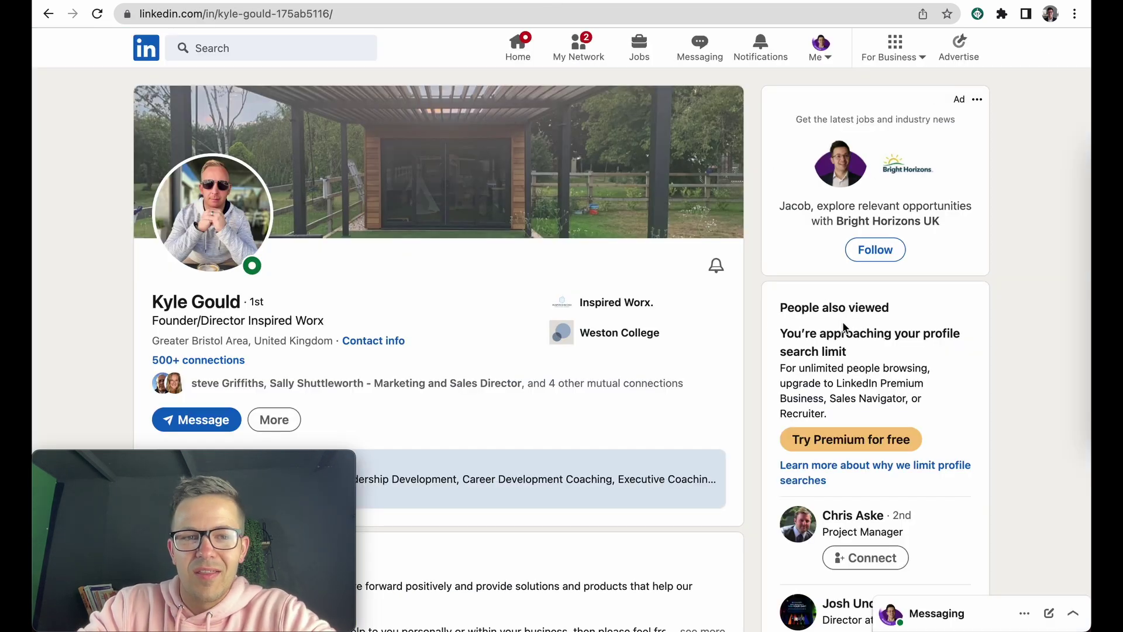
Step: Reopen the form, choose Ask Question, and enter context 'explore linkedin strategy for 2023'
left_click(978, 16)
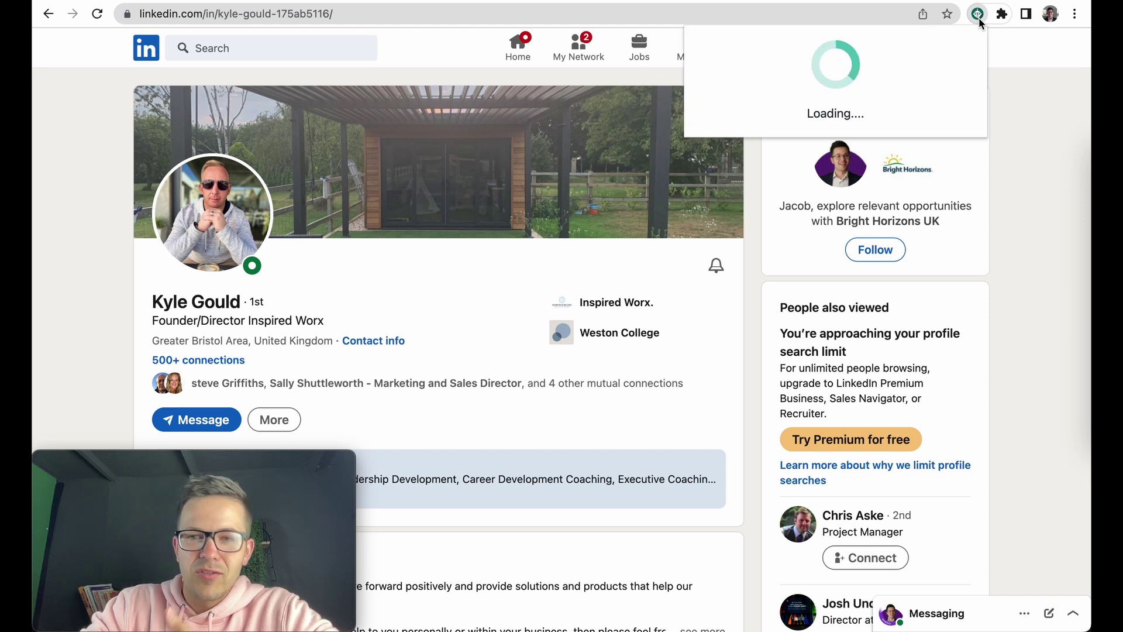
left_click(802, 258)
left_click(791, 318)
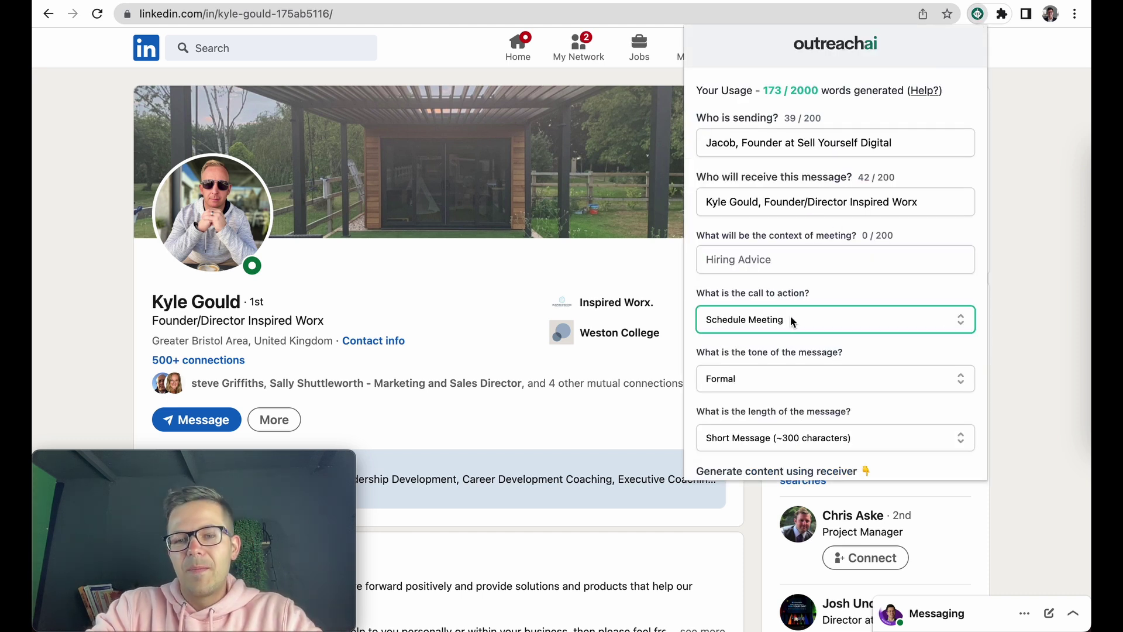
left_click(769, 441)
left_click(773, 259)
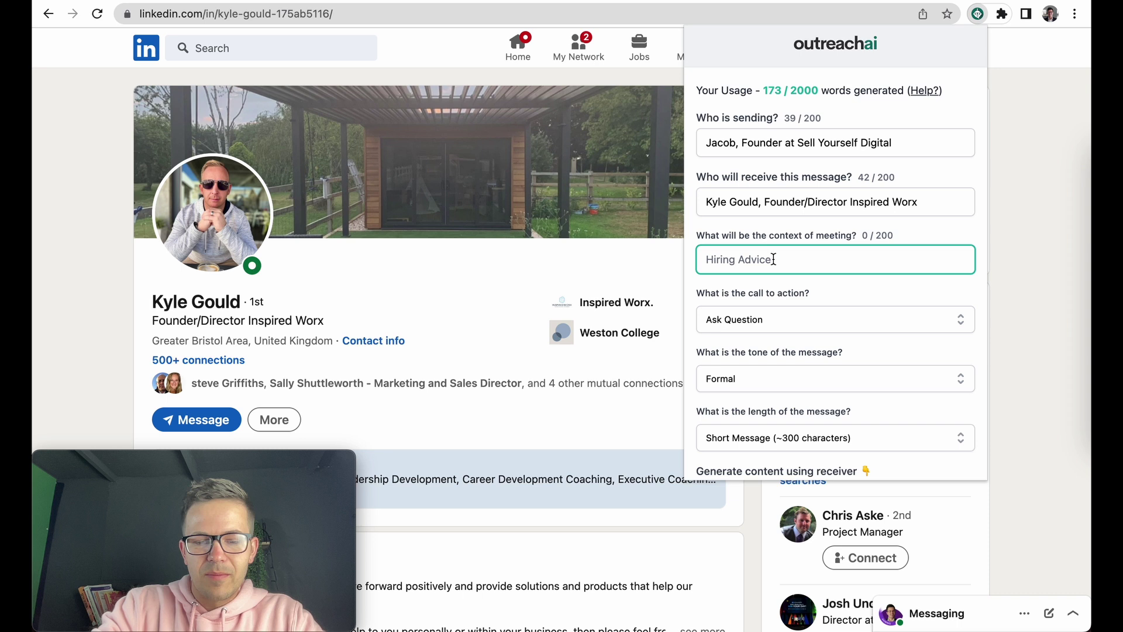
type("explor")
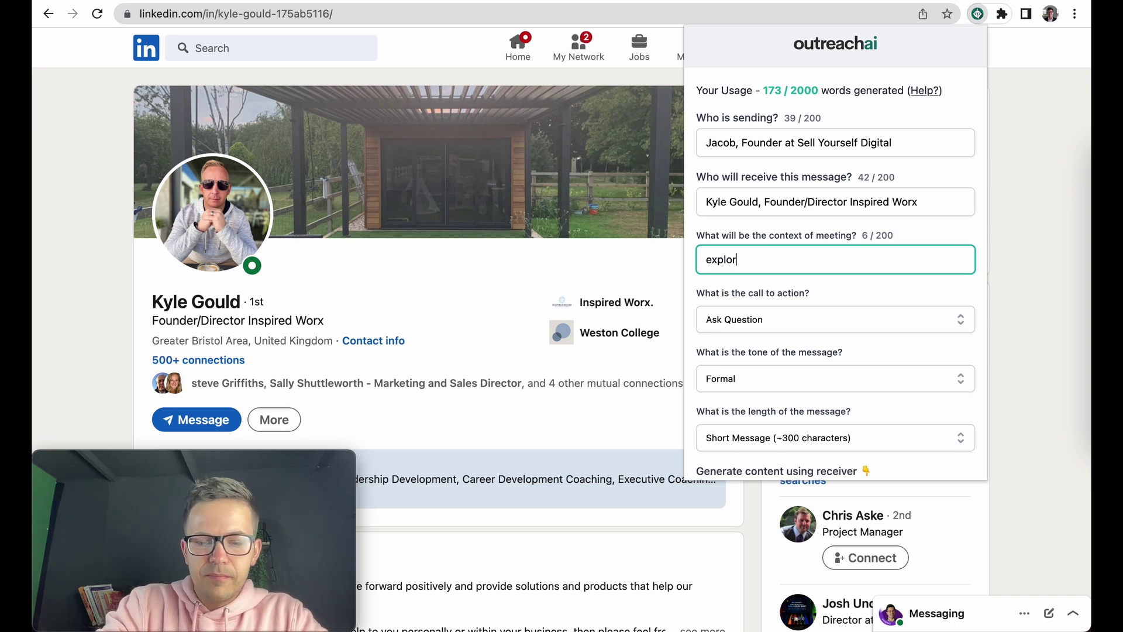
type("e linkedin str")
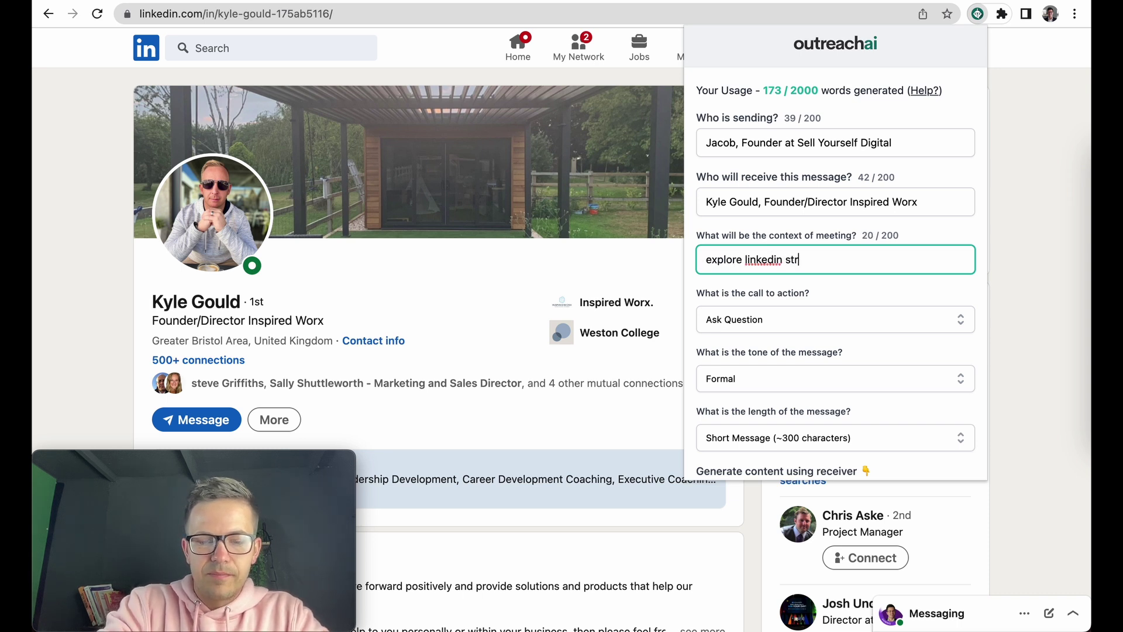
type("ategy")
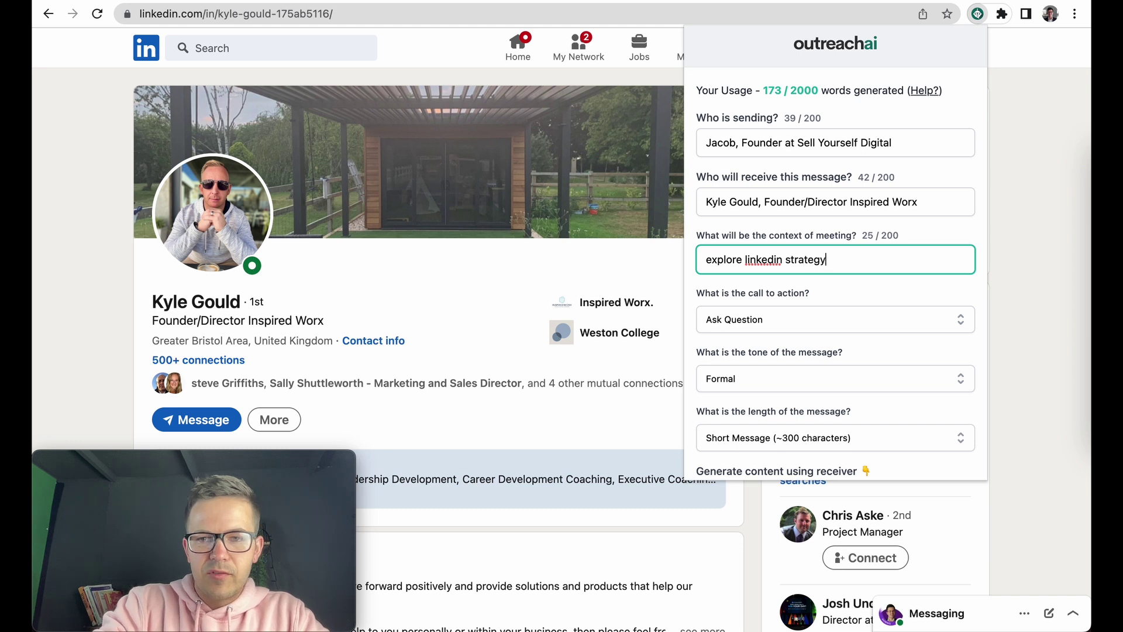
type(" for 2023")
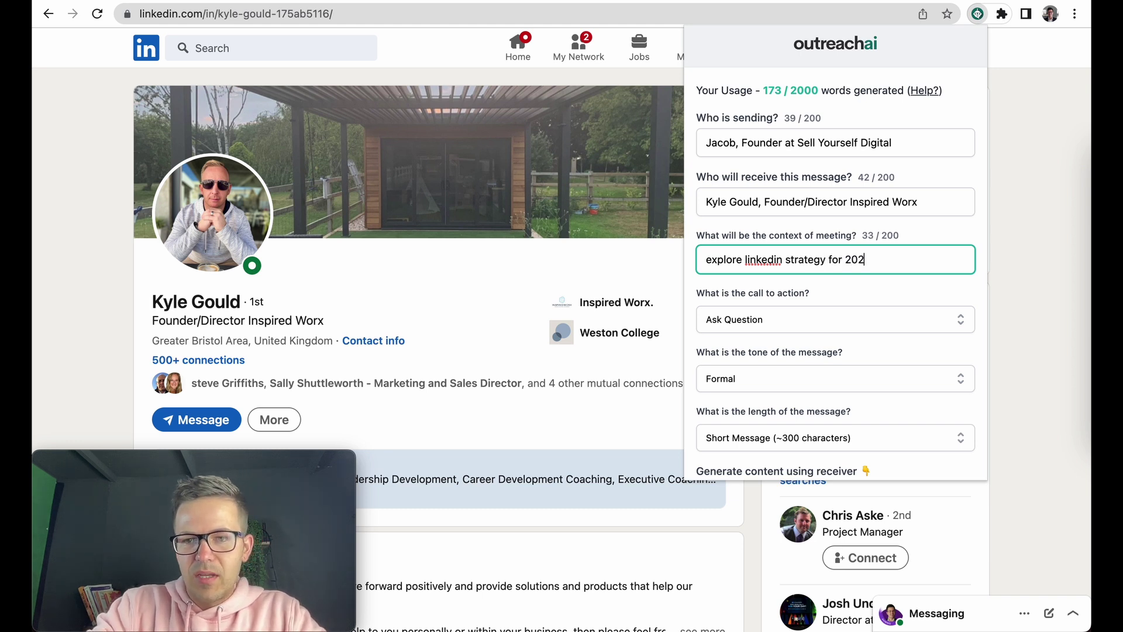
Step: Set the tone to Informal and keep the length at Short Message
left_click(773, 377)
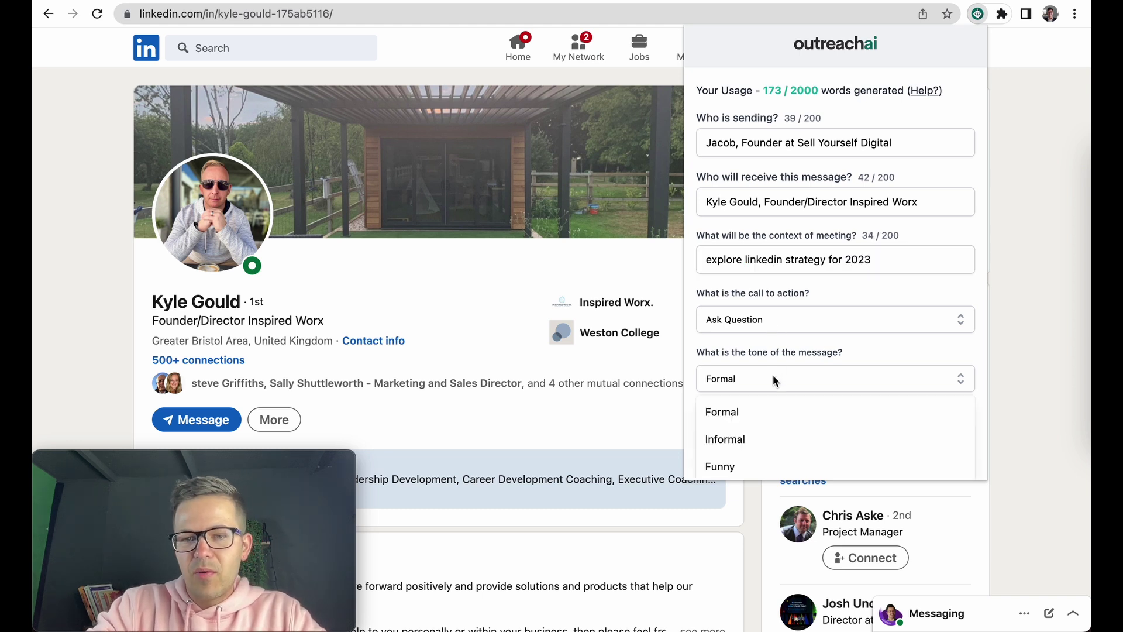
left_click(767, 445)
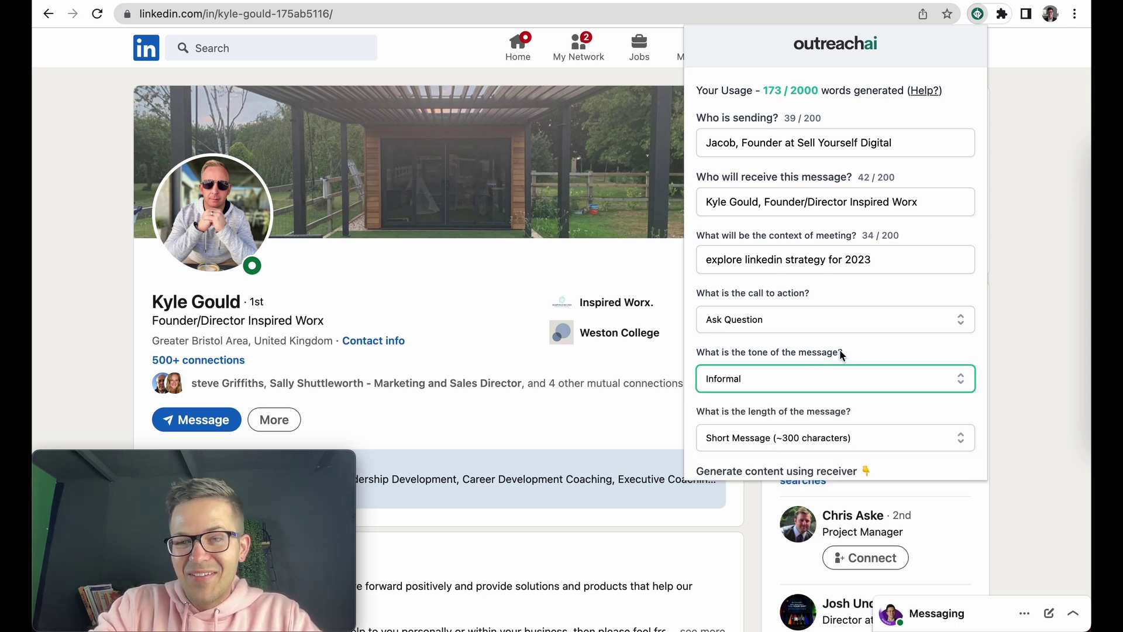
scroll(845, 341, "down", 3)
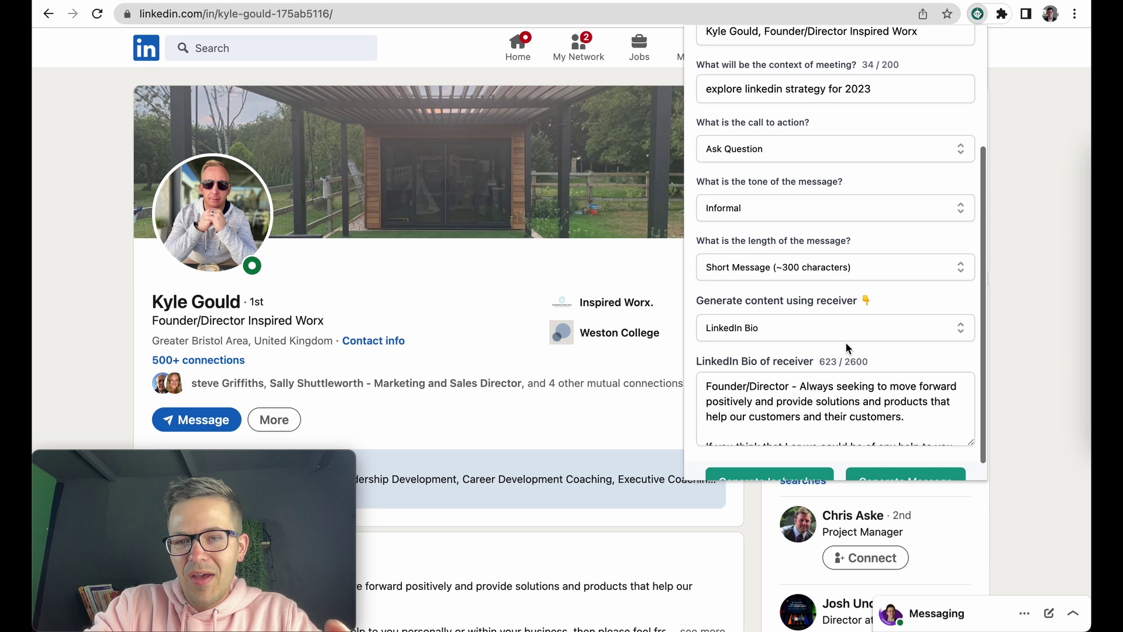
left_click(840, 271)
left_click(837, 273)
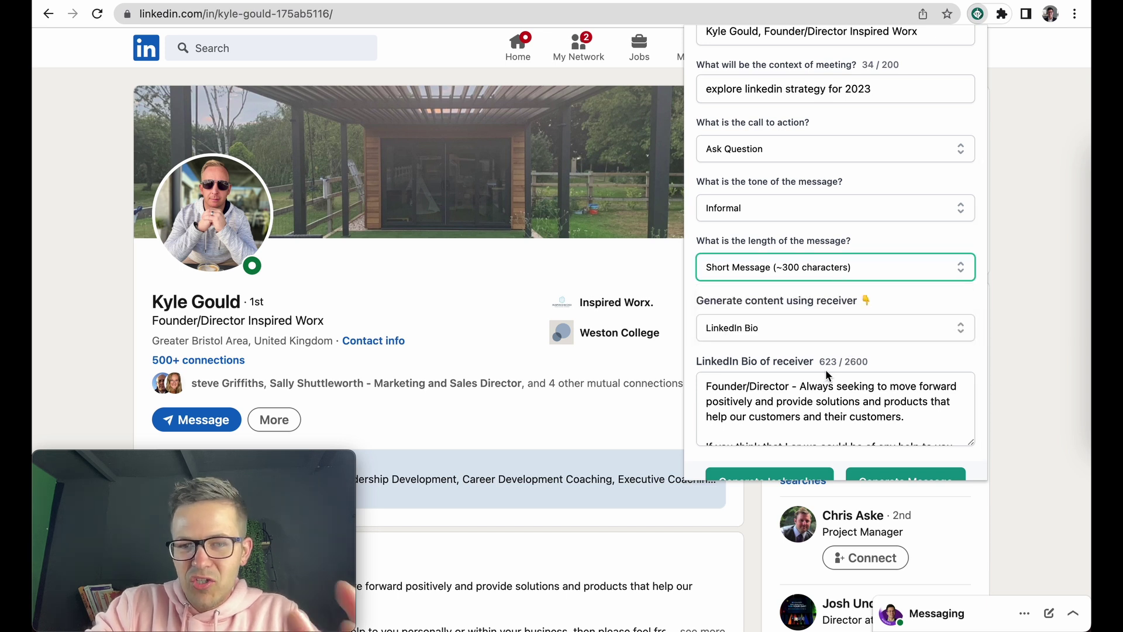
scroll(826, 370, "down", 1)
scroll(876, 282, "up", 5)
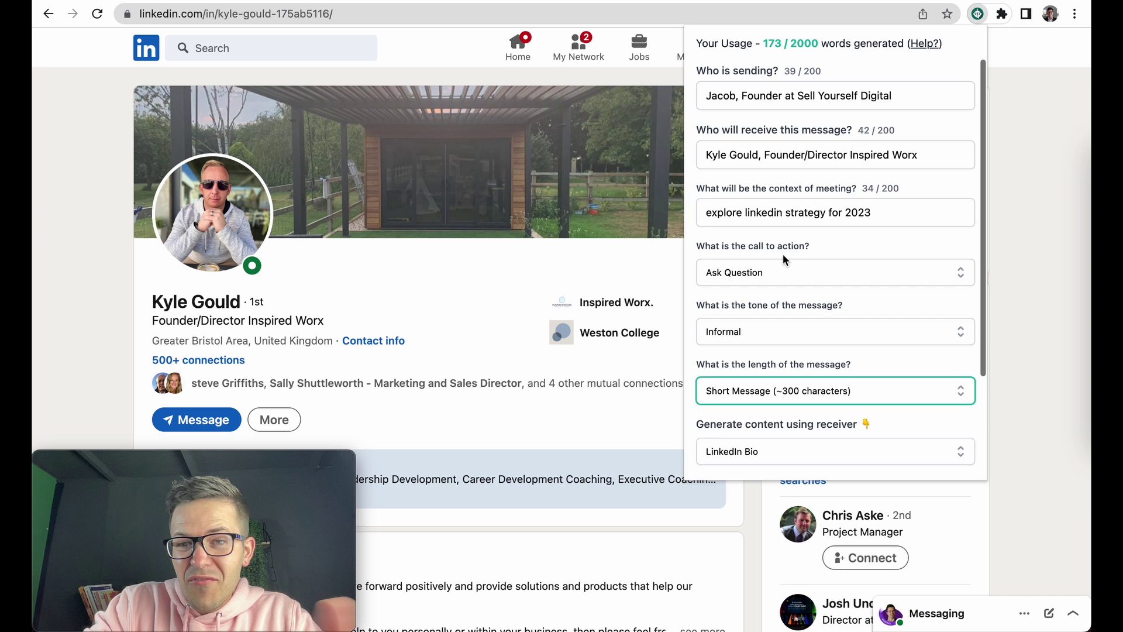
scroll(897, 375, "down", 2)
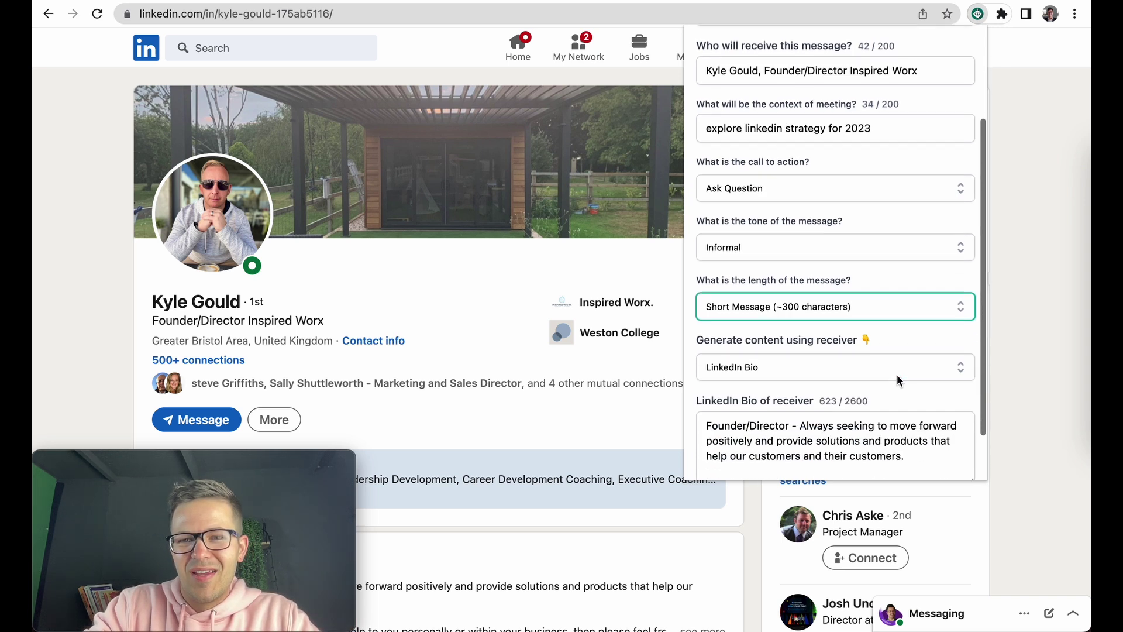
scroll(898, 377, "down", 1)
Step: Generate the new Ask Question message from the updated form
left_click(904, 460)
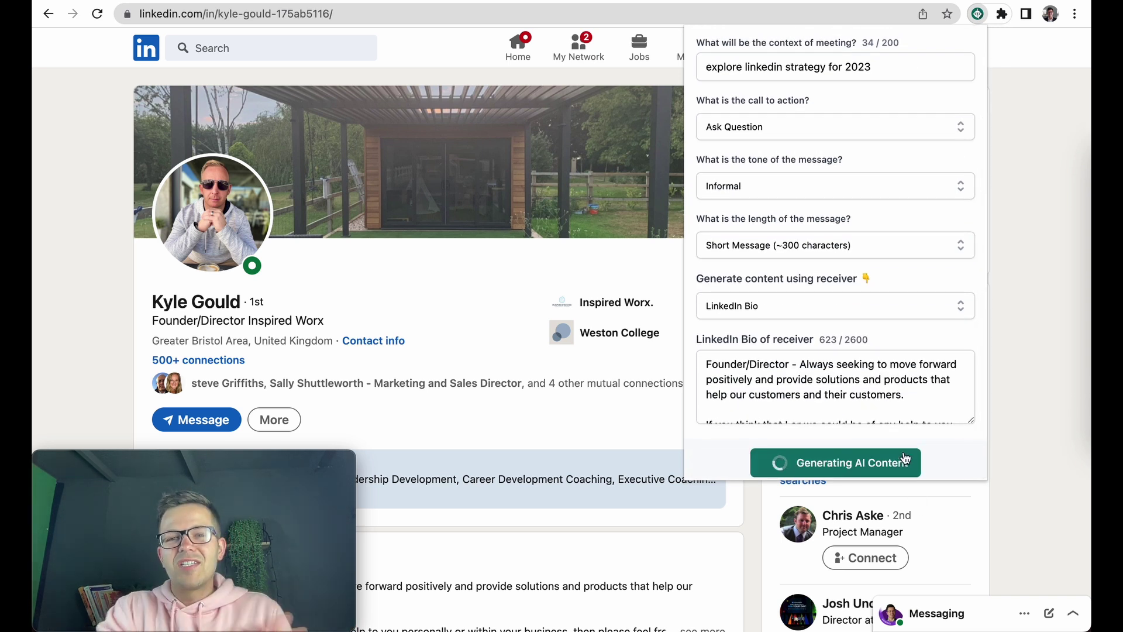